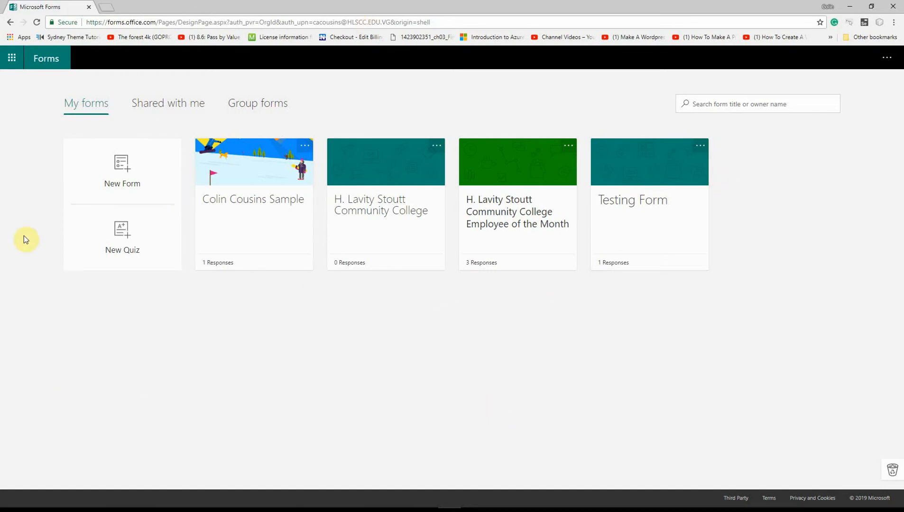
click(14, 65)
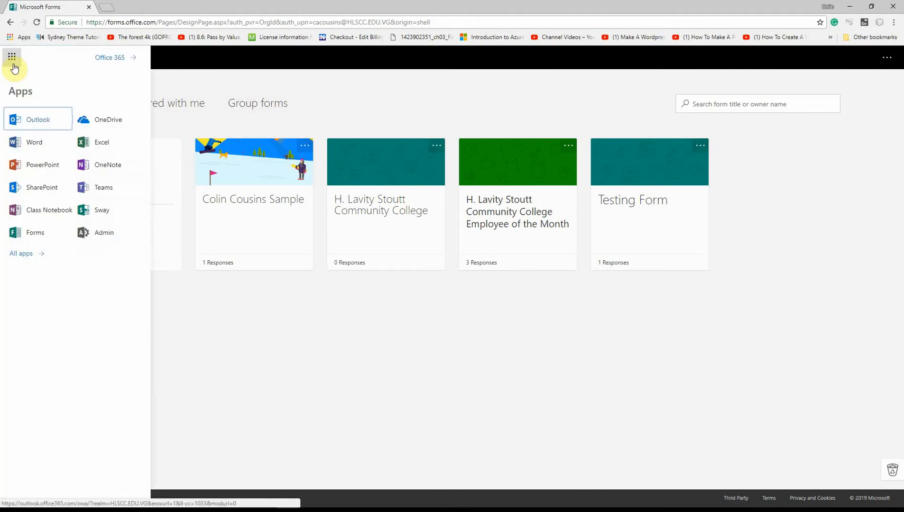
click(384, 367)
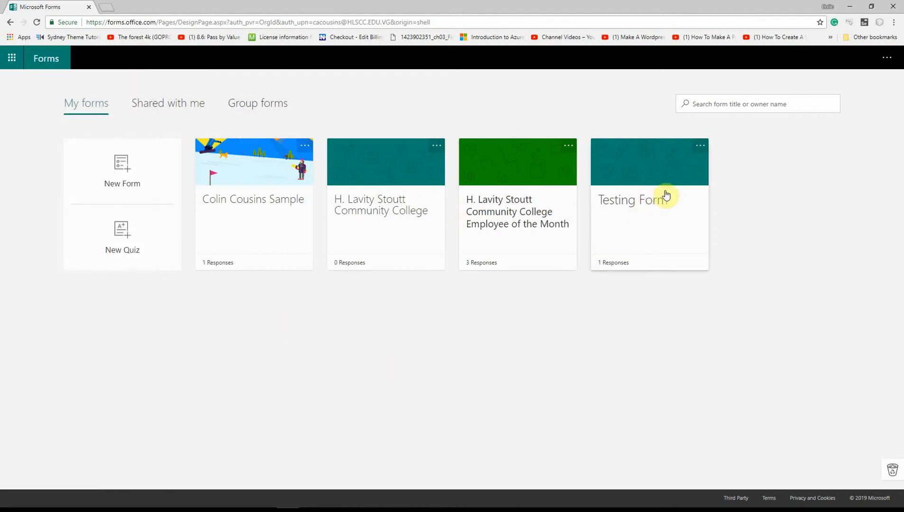
Delete the form named Testing Form by moving it to the recycle bin.
click(689, 172)
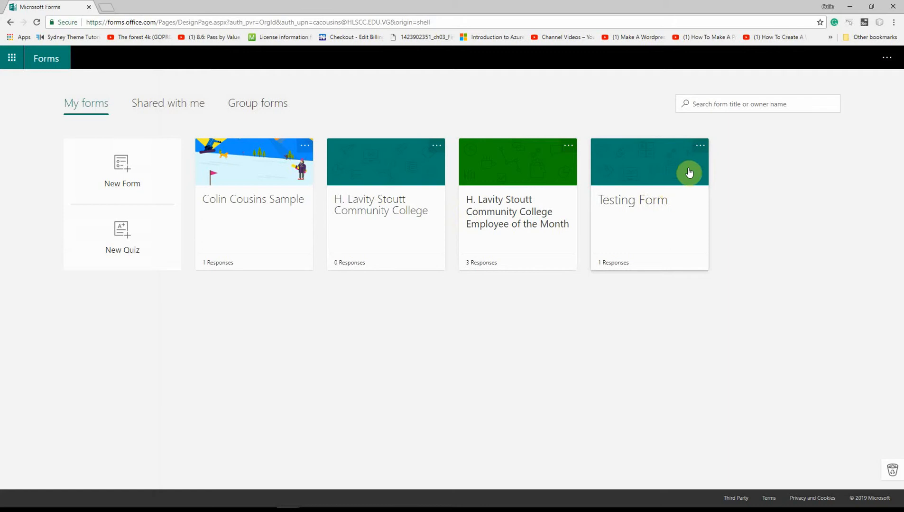
click(699, 146)
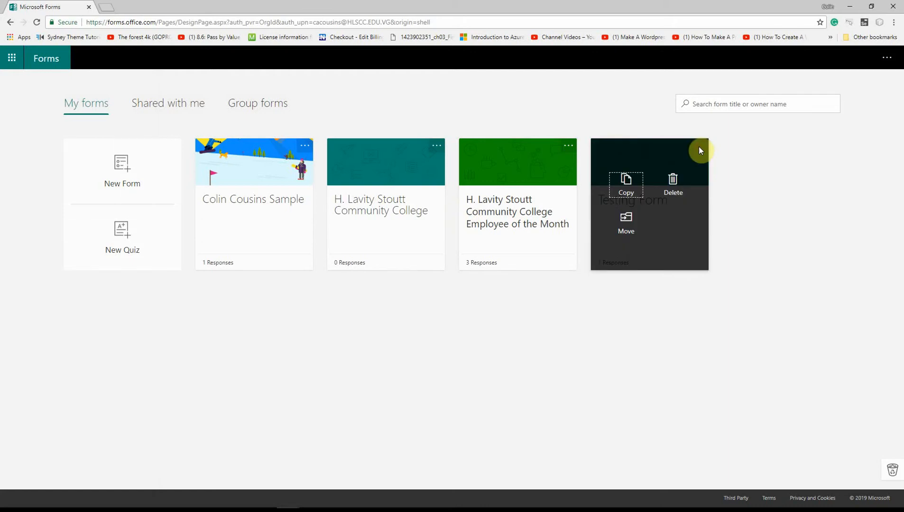
click(750, 181)
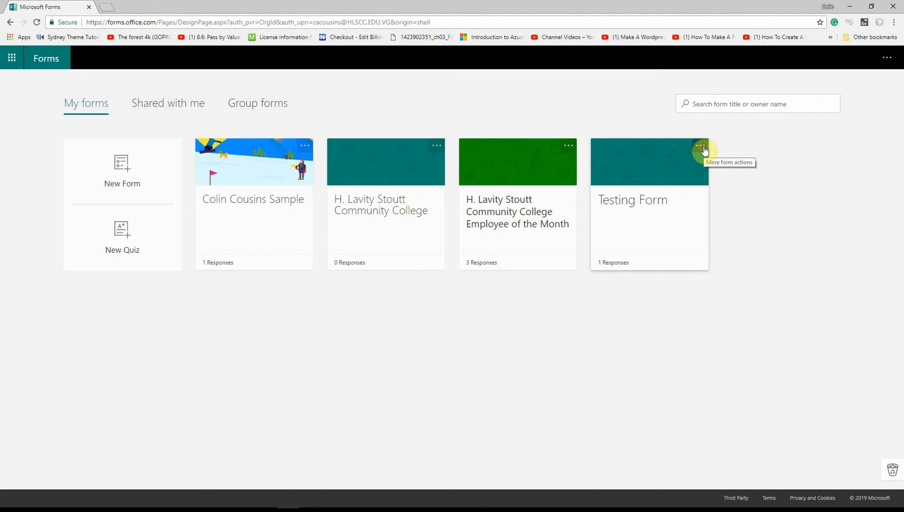
click(702, 147)
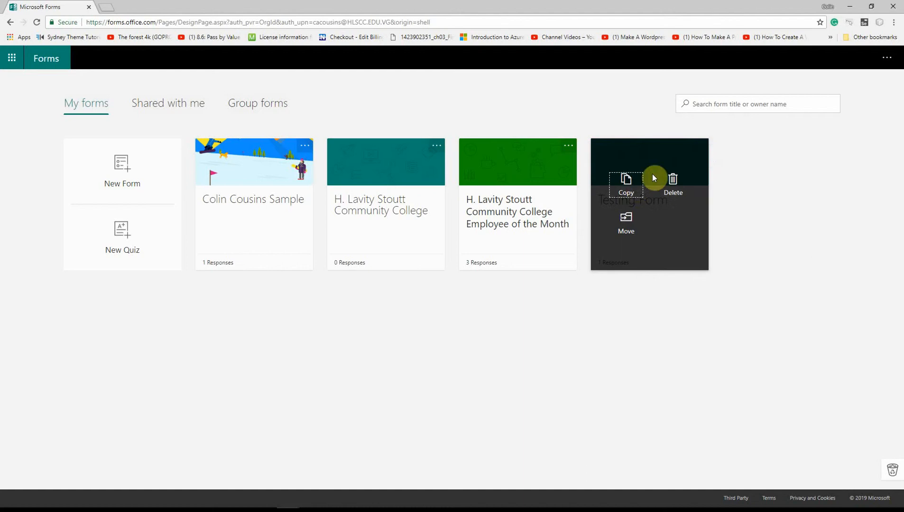
click(671, 189)
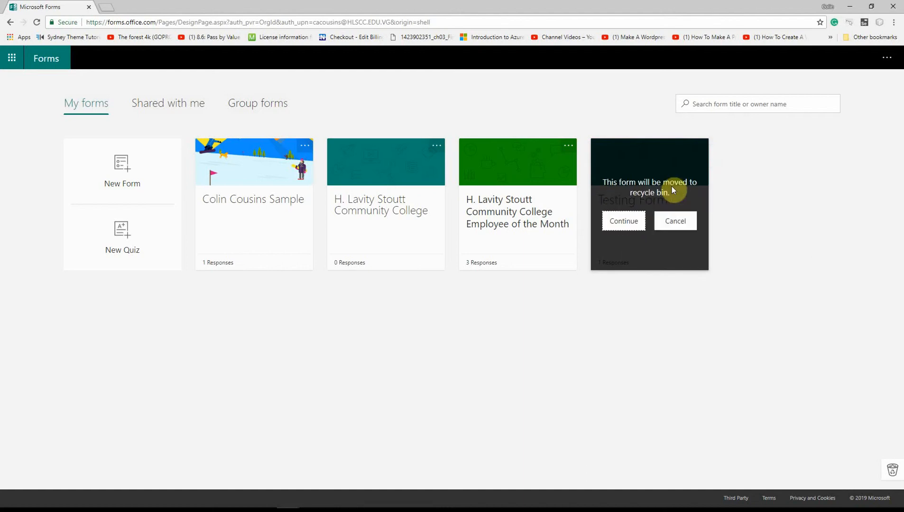
click(624, 222)
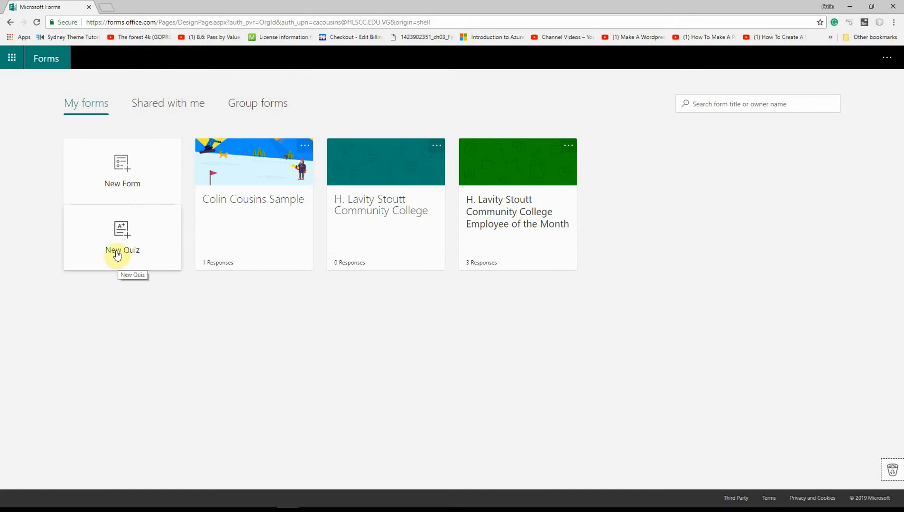
View the forms shared with you and the group forms, and return to your own forms.
click(157, 110)
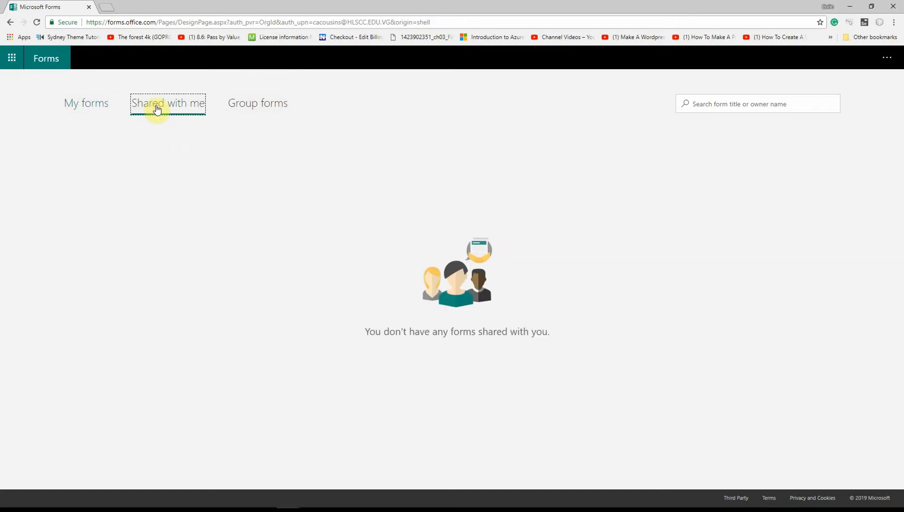
click(252, 109)
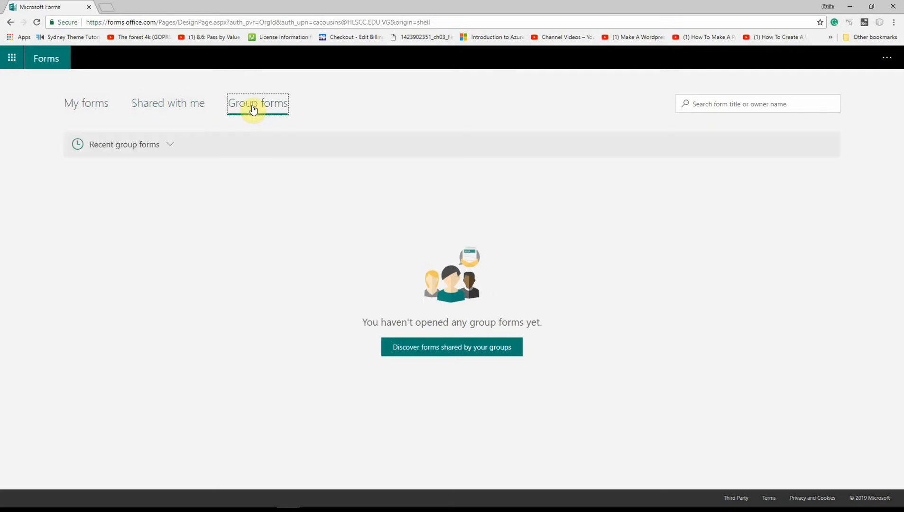
click(73, 105)
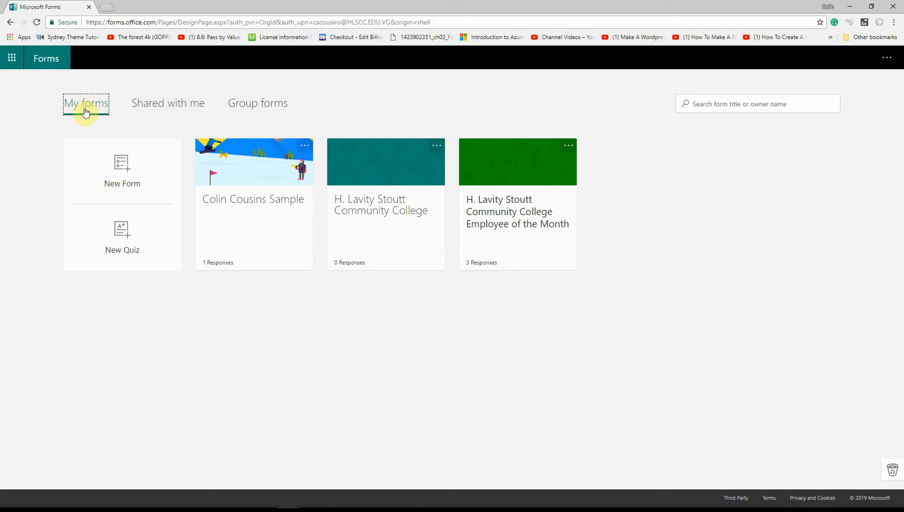
Create a new blank form and title it "My Favourite Book In The Bible".
click(128, 192)
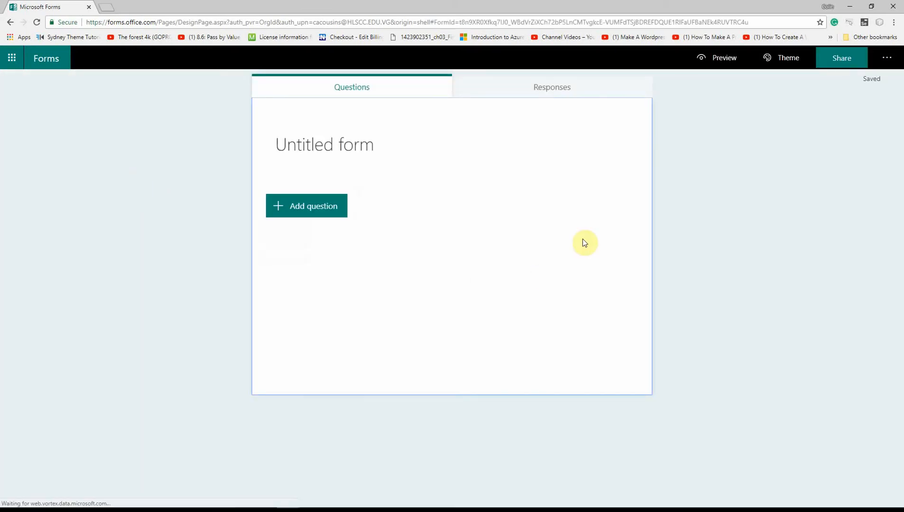
click(359, 147)
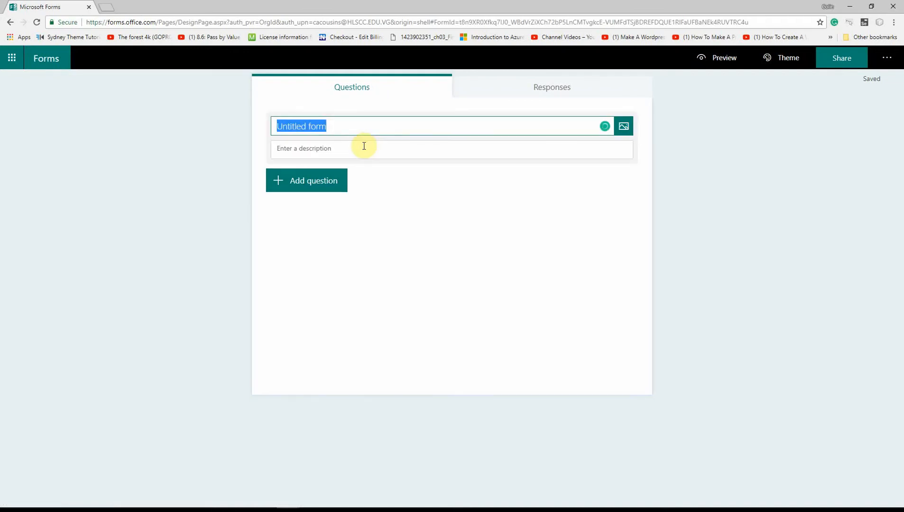
text(mY fO)
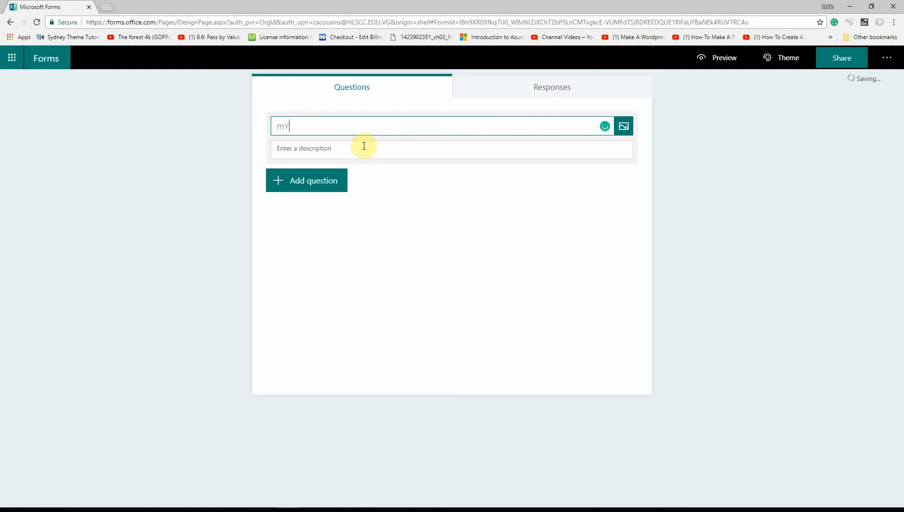
key(BackSpace)
key(BackSpace)
key(BackSpace)
key(BackSpace)
text(My Favourite Book IN the)
key(BackSpace)
key(BackSpace)
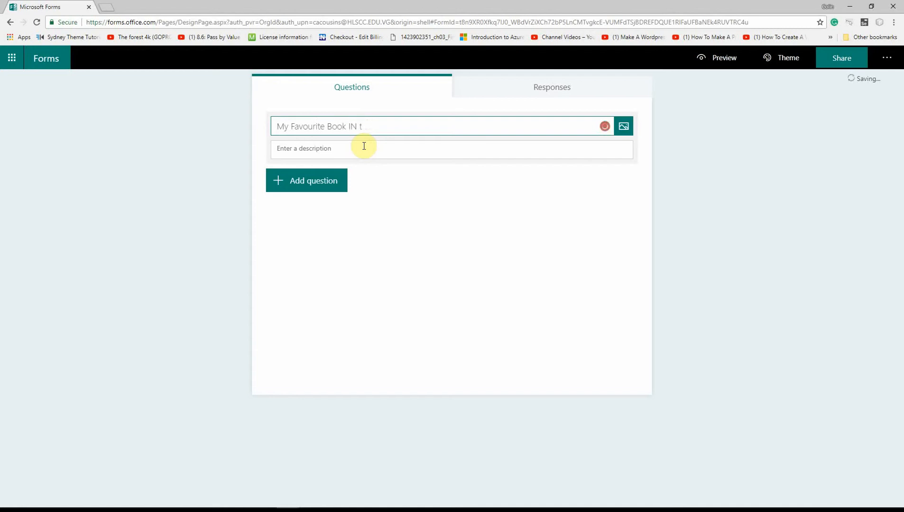
key(BackSpace)
key(BackSpace)
text(n The Bible)
Give the form the description "New Testament Books" and check the options for adding a header image without inserting one.
click(359, 151)
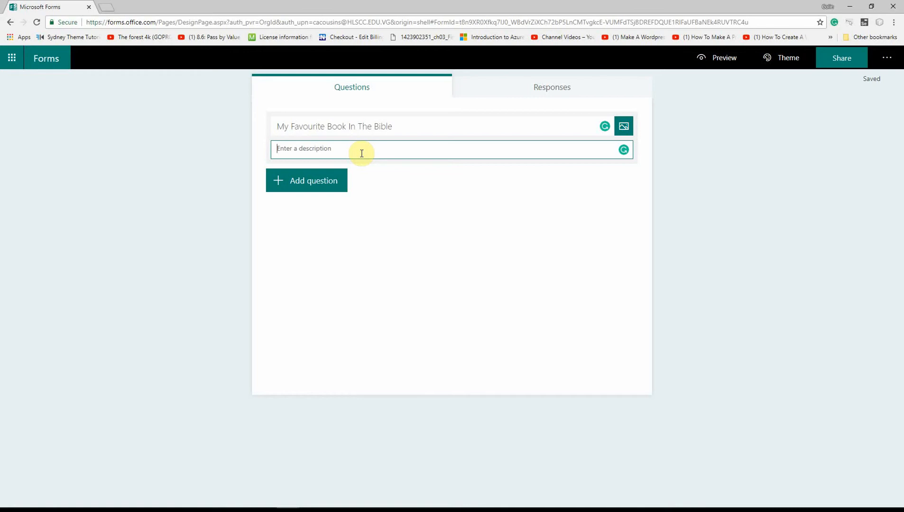
text(New Testament Books)
click(625, 127)
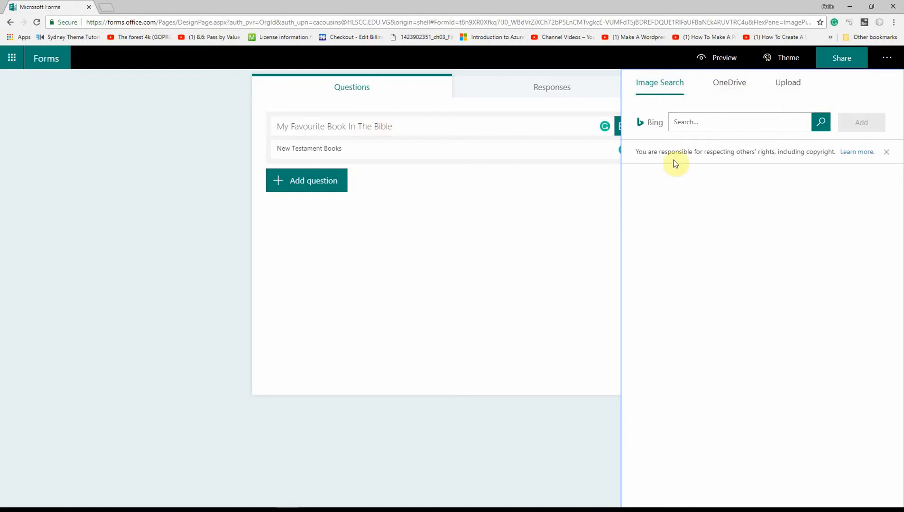
click(494, 188)
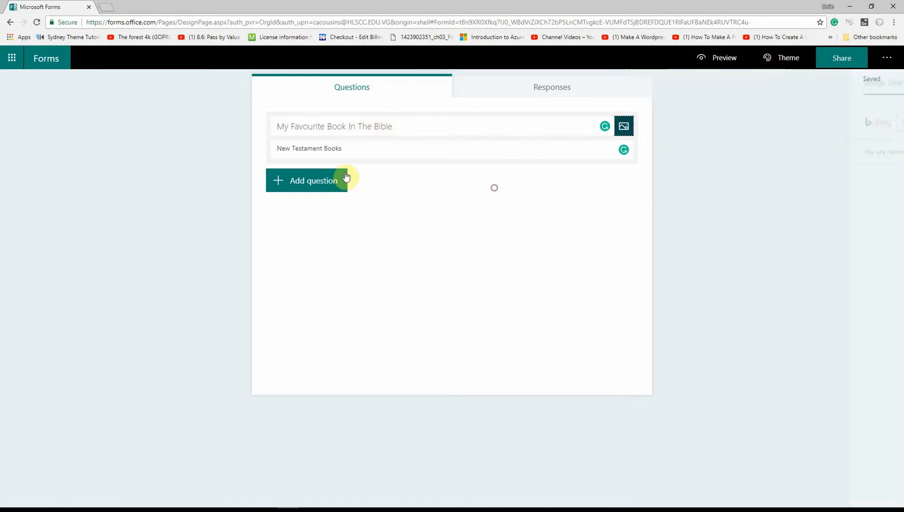
Add a choice question to the form with the question text "Favourite Gospel".
click(282, 185)
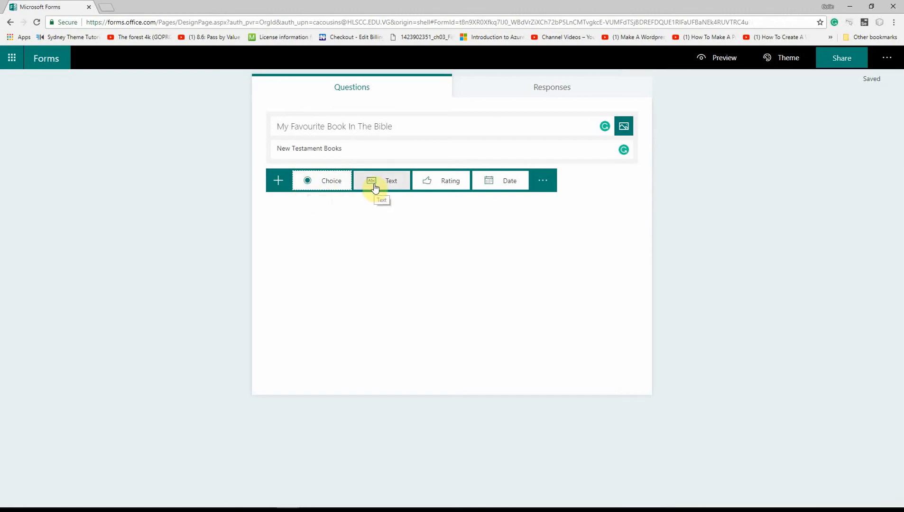
click(542, 181)
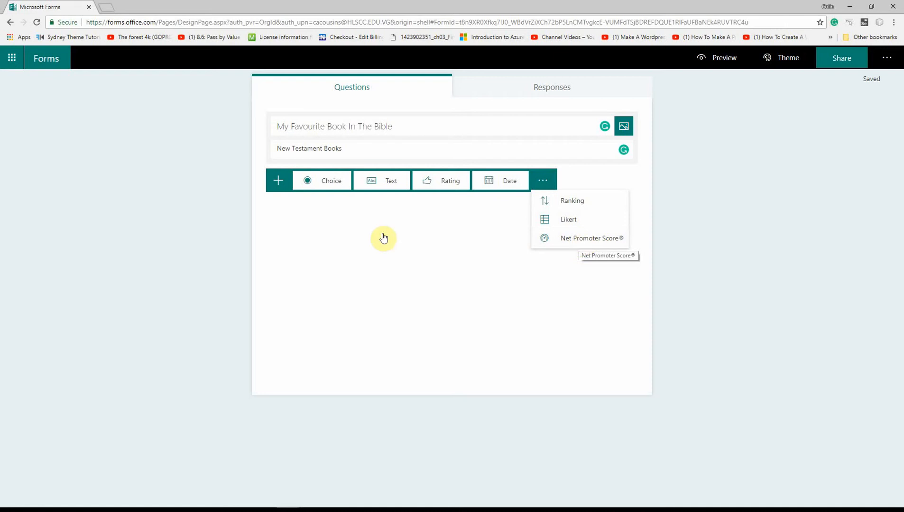
click(323, 187)
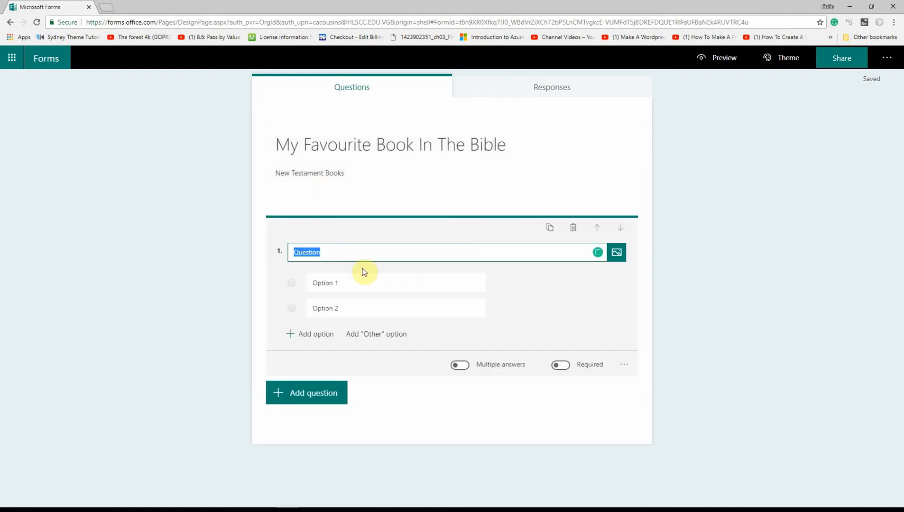
text(Favourite Gospel)
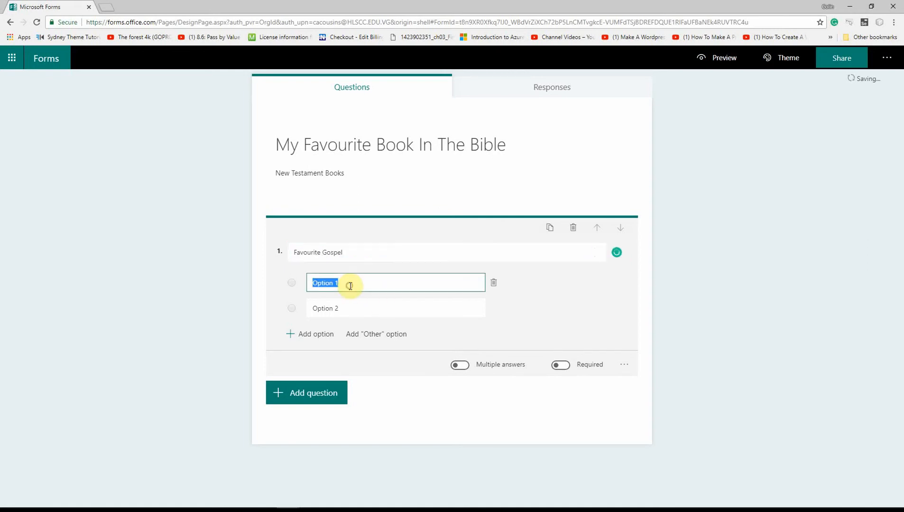
Set the first two answer options of the Favourite Gospel question to "Matthew" and "Mark".
click(350, 285)
text(mark)
key(BackSpace)
key(BackSpace)
key(BackSpace)
key(BackSpace)
text(M<a)
text(tthew)
click(336, 306)
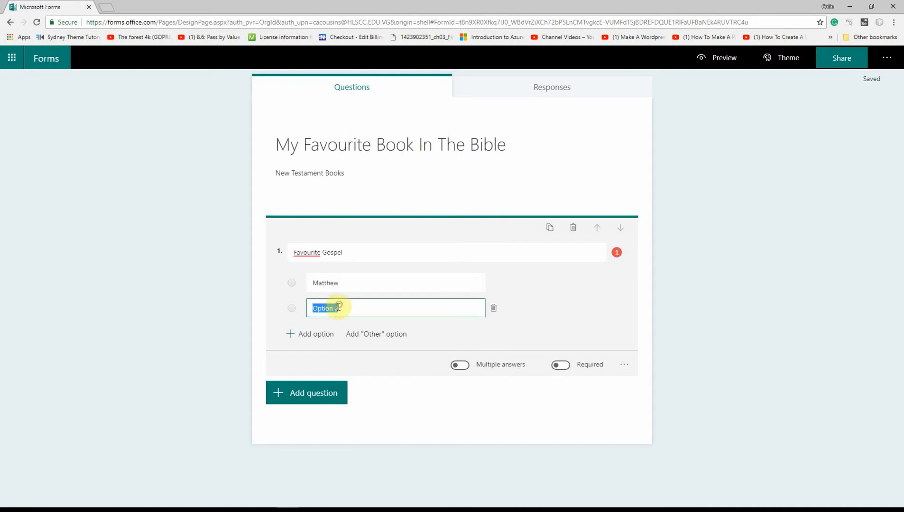
text(Mark)
Add a third and a fourth answer option, "Luke" and "John", to the Favourite Gospel question.
click(292, 335)
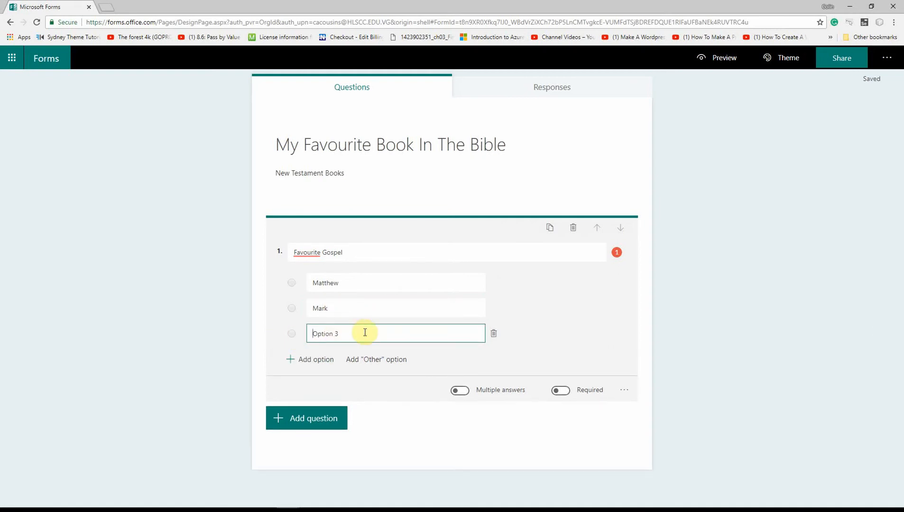
text(Luke)
key(Delete)
key(Delete)
key(Delete)
key(Delete)
key(Delete)
key(Delete)
key(Delete)
key(Delete)
click(332, 361)
drag(347, 361, 252, 347)
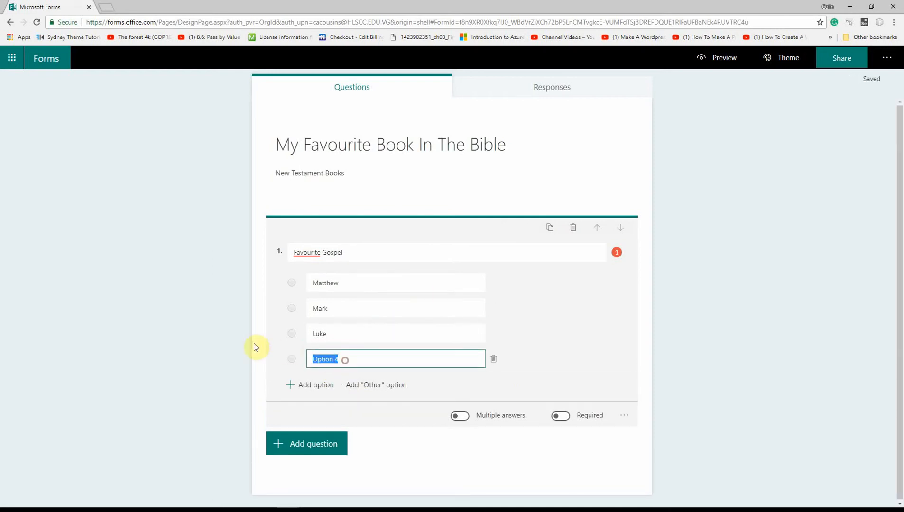
text(John)
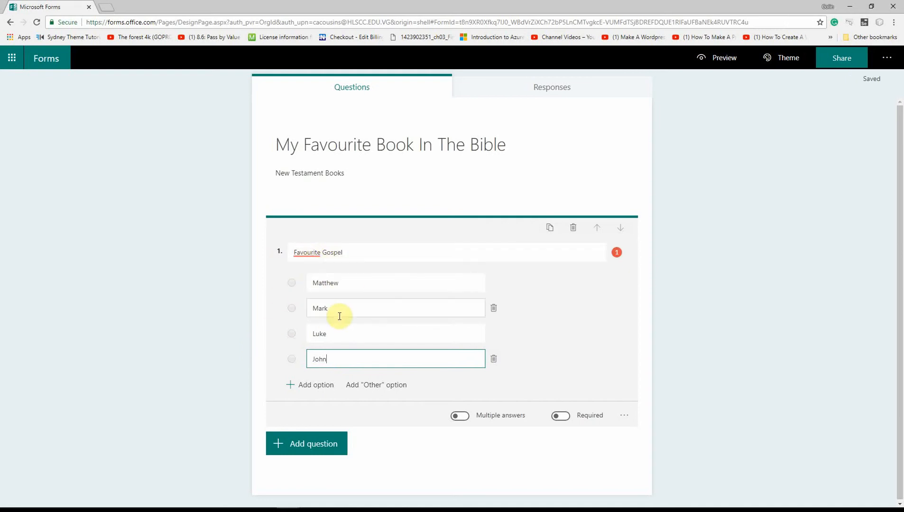
Allow multiple answers for the Favourite Gospel question and show its additional settings.
click(466, 418)
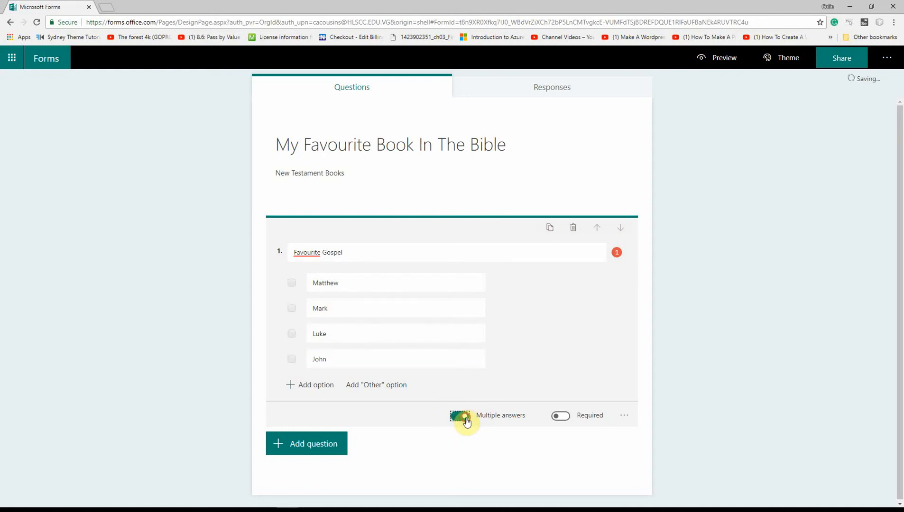
click(465, 417)
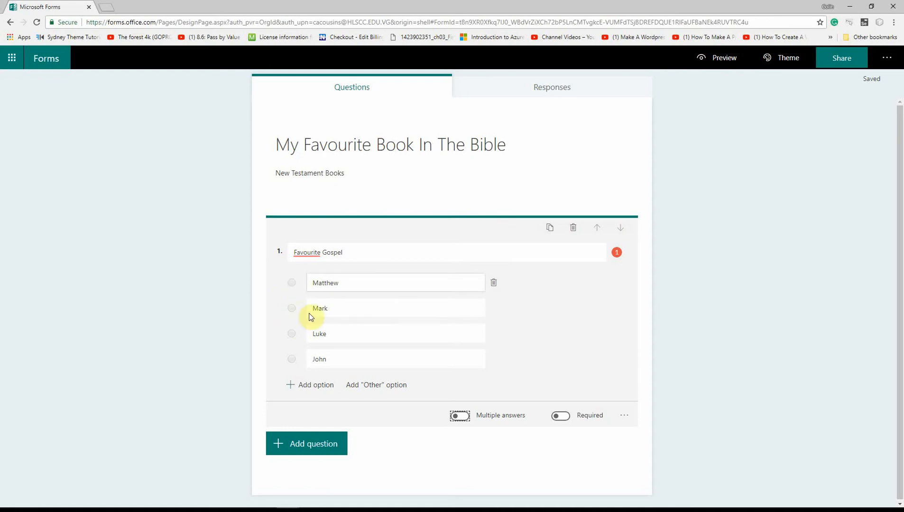
click(461, 416)
click(629, 419)
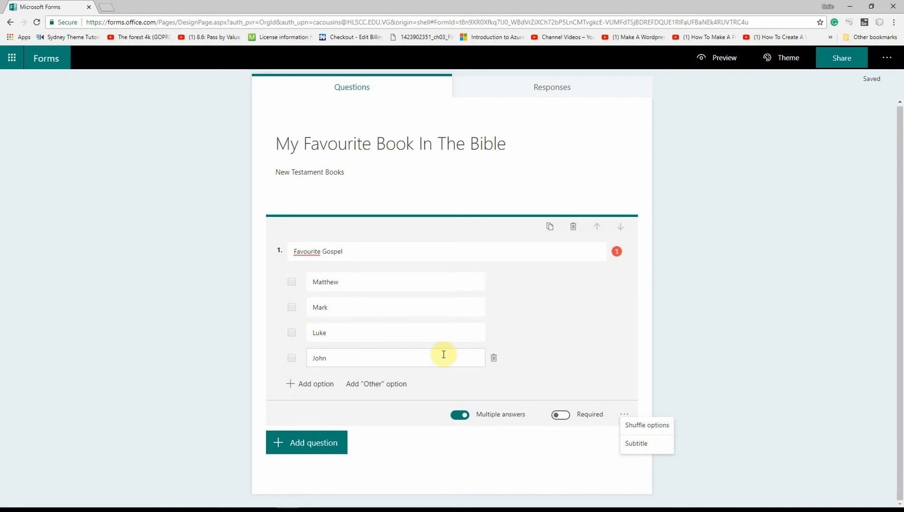
Add a text question reading "Who is your favourite Apostle?", try the long answer setting, and leave it as a short answer.
click(312, 445)
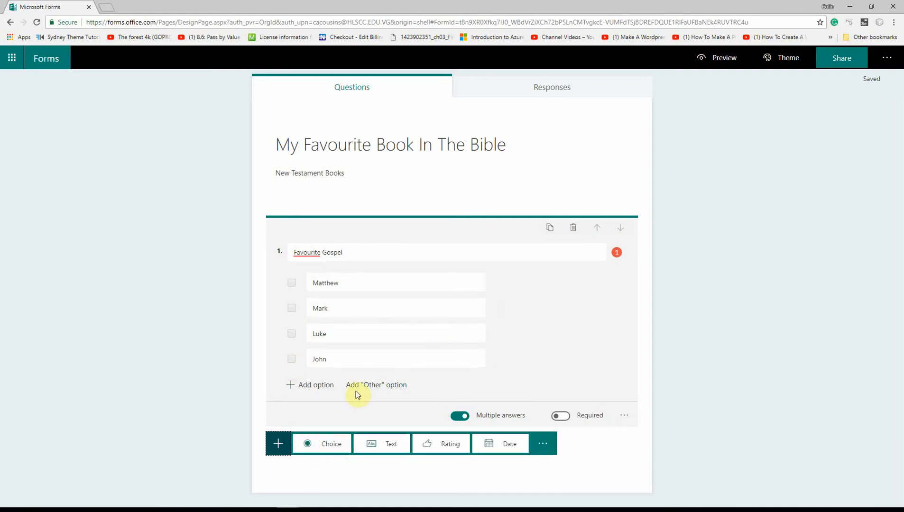
click(385, 447)
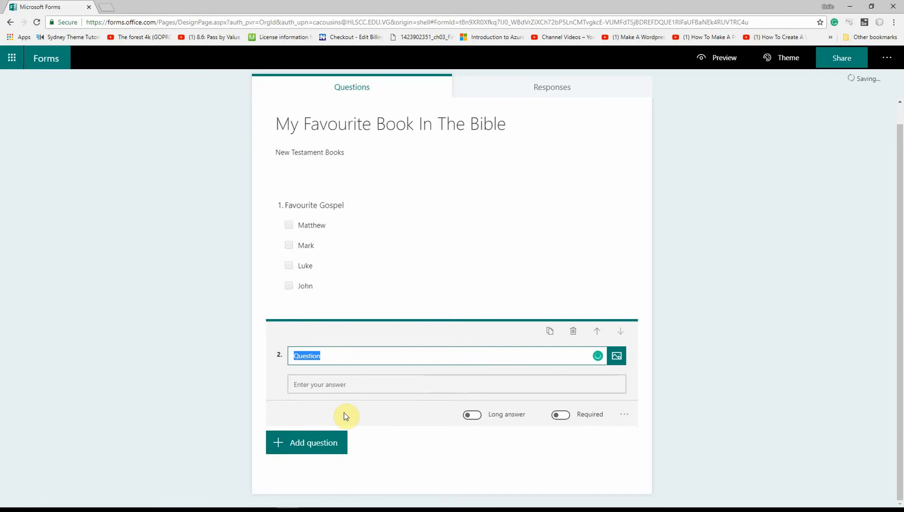
text(Who is your)
key(BackSpace)
key(BackSpace)
key(BackSpace)
key(BackSpace)
text(your favourite ap)
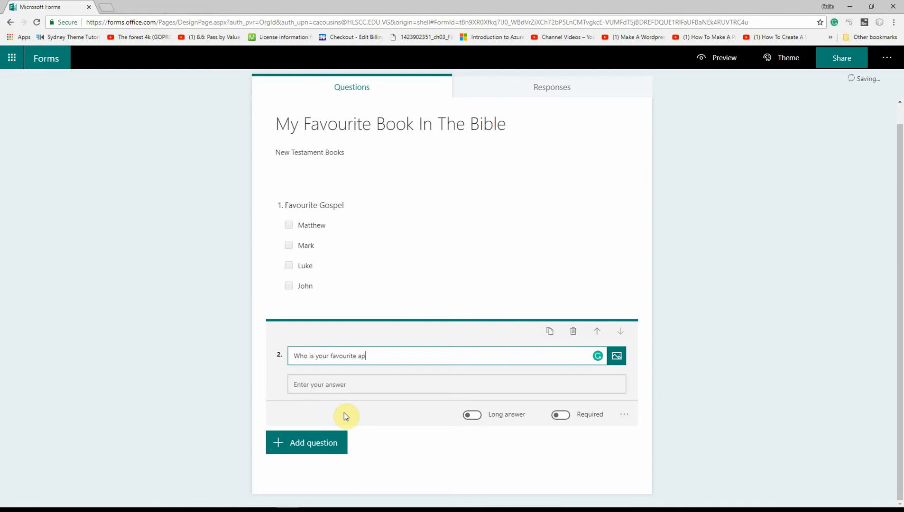
key(BackSpace)
key(BackSpace)
text(Apostle?)
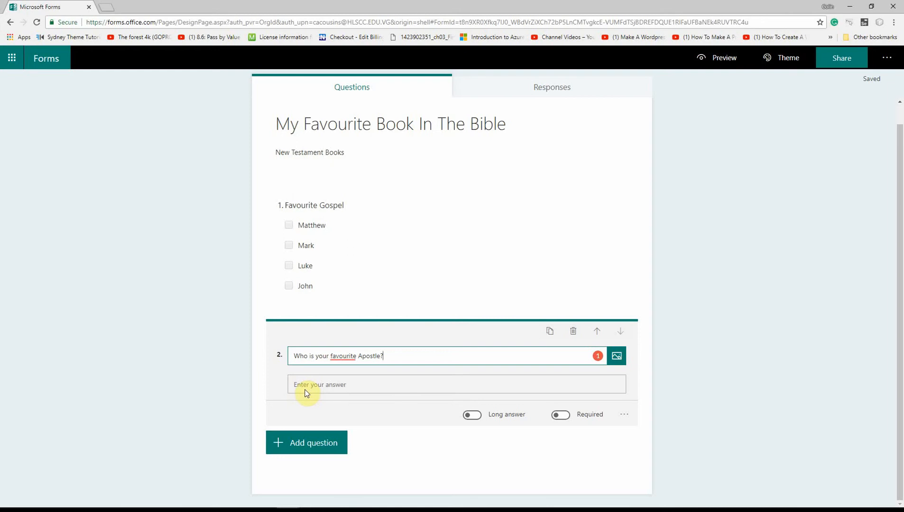
click(471, 416)
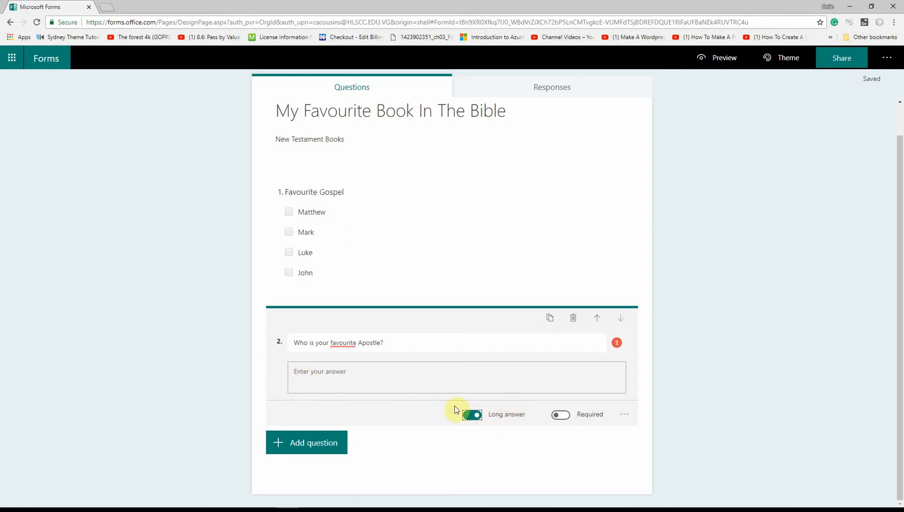
click(472, 415)
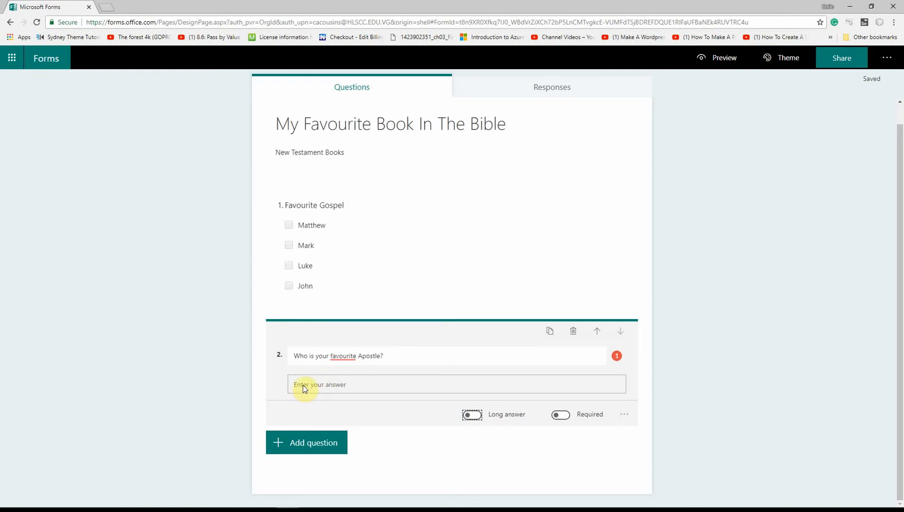
Try the long answer setting on the Apostle question, switch it off again, and add a Likert question below it.
click(476, 416)
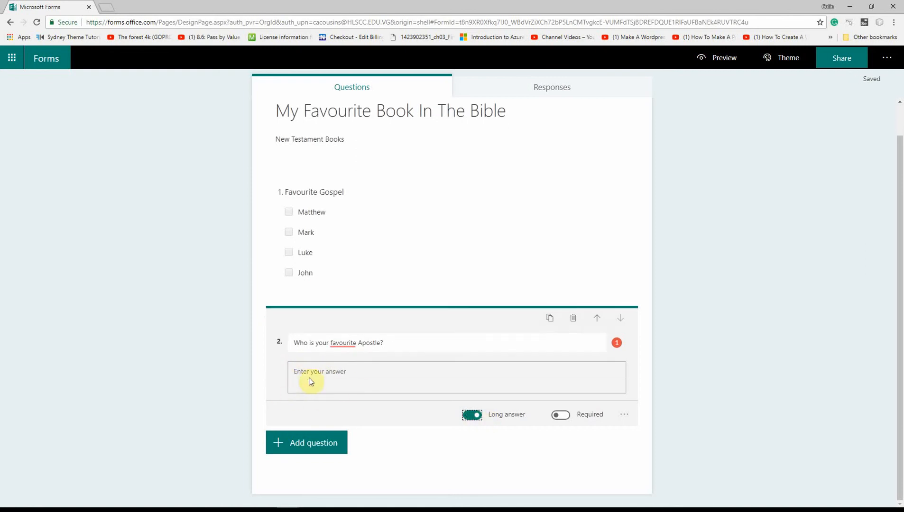
click(477, 417)
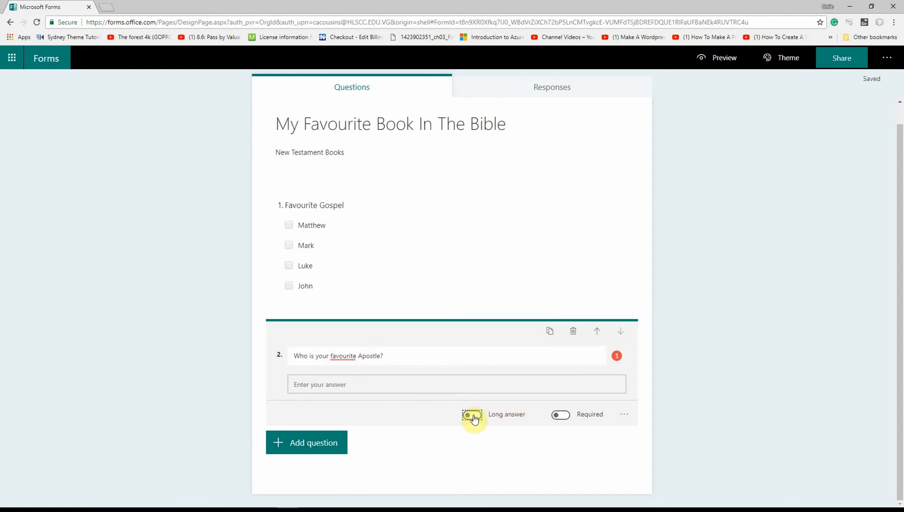
click(280, 447)
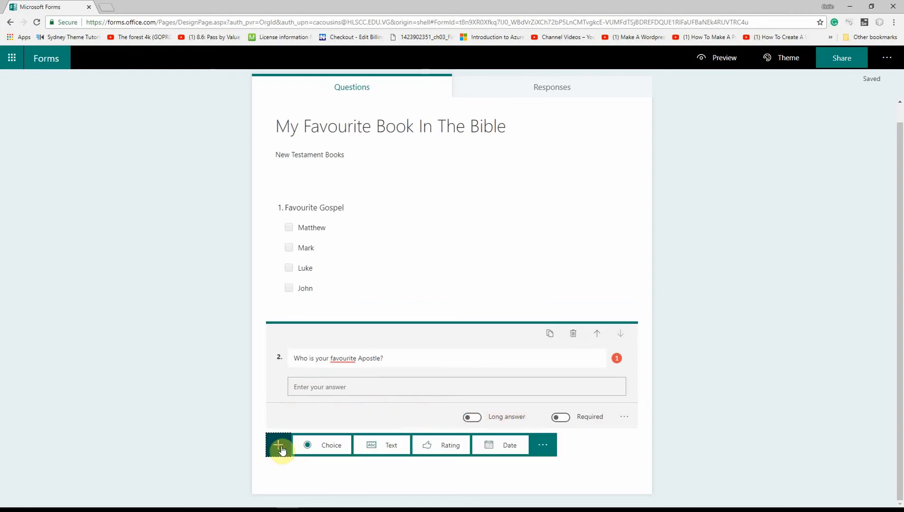
click(543, 445)
click(565, 477)
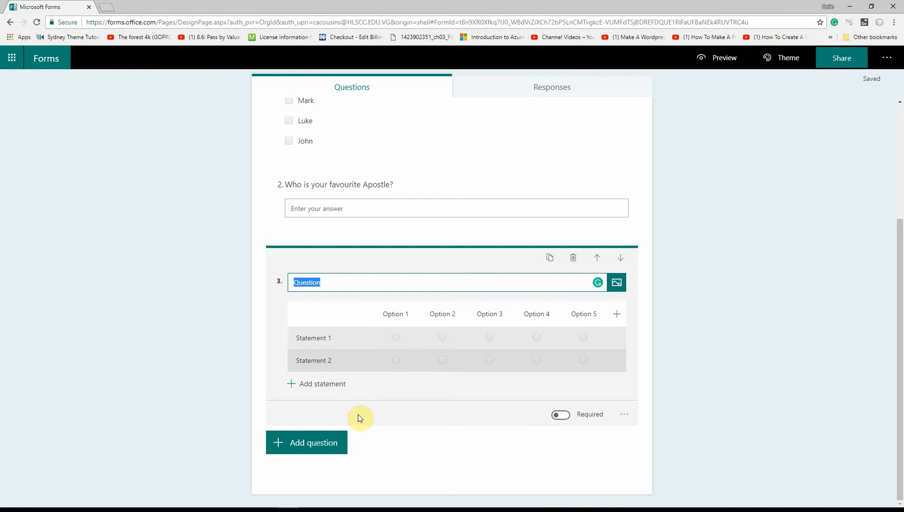
Enter "What makes the bible interesting?" as the text of the Likert question.
text(Who i)
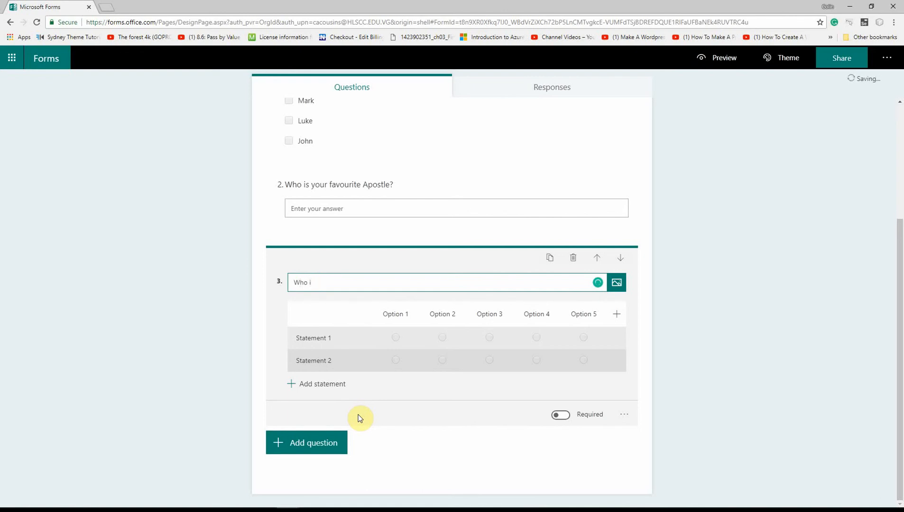
key(BackSpace)
key(BackSpace)
key(BackSpace)
text(at me)
key(BackSpace)
text(akes the bible intes)
key(BackSpace)
text(resting?)
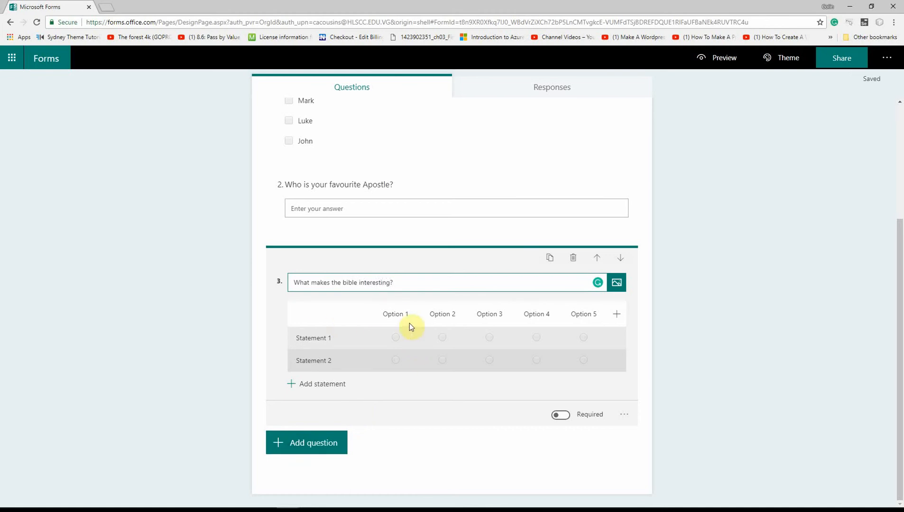
Name the first column option of the Likert question "Highly Recommended".
click(404, 316)
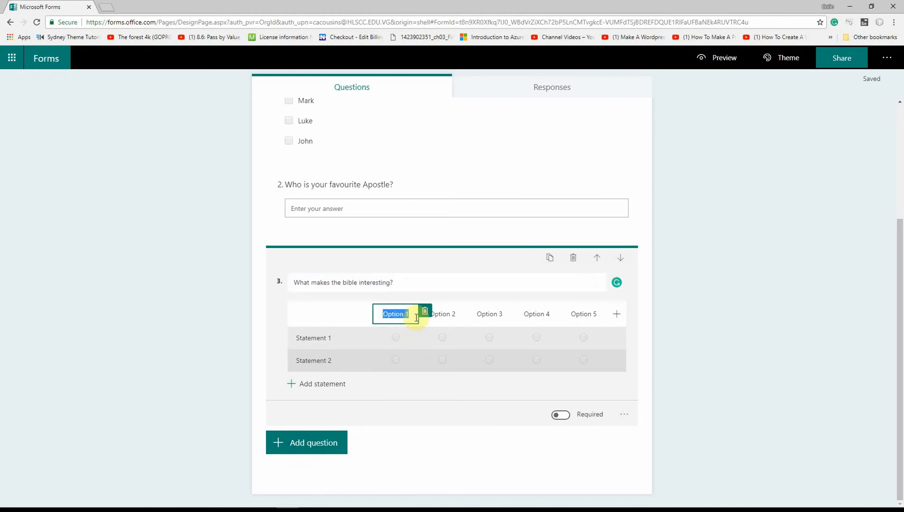
text(Truth)
key(BackSpace)
key(BackSpace)
key(BackSpace)
key(BackSpace)
text(Highligh)
key(BackSpace)
key(BackSpace)
key(BackSpace)
text(y Recommend)
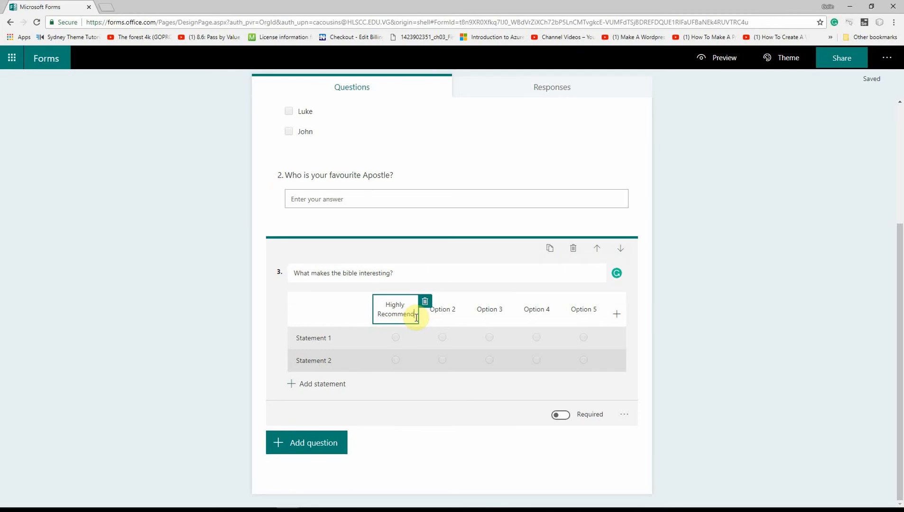
text(ed)
Replace the Likert question's text with "Would you recommend reading the Bible?".
click(413, 265)
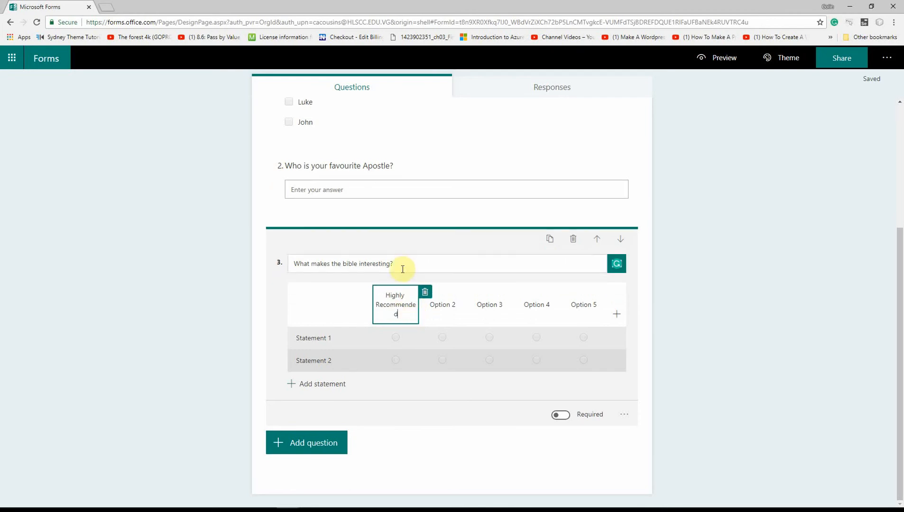
triple_click(402, 264)
text(Would)
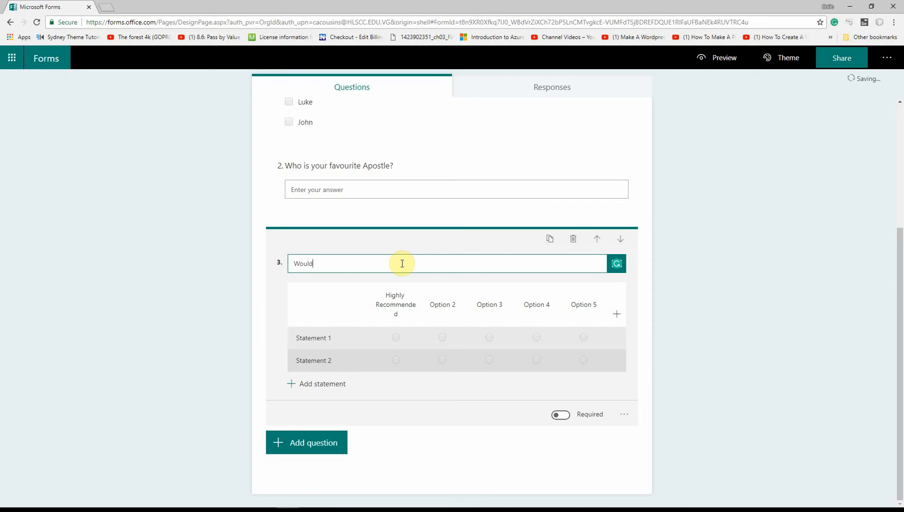
text( you recommend reading the Bible)
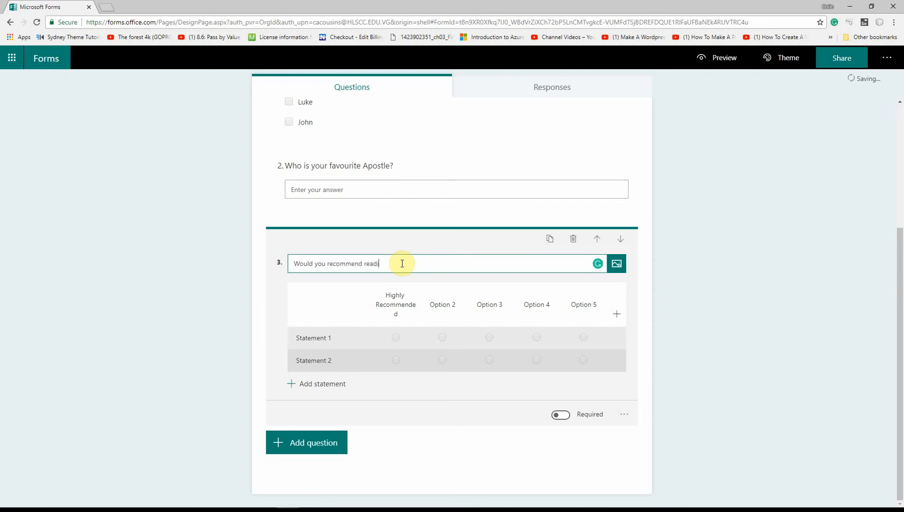
key(BackSpace)
key(BackSpace)
key(BackSpace)
key(BackSpace)
text(Bible?)
Name the second and third column options of the Likert question "Probably" and "No".
click(394, 308)
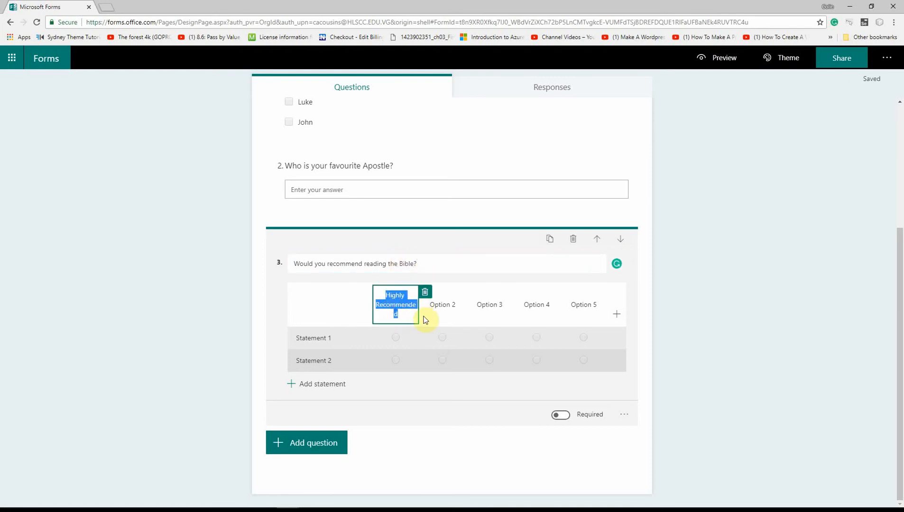
click(446, 308)
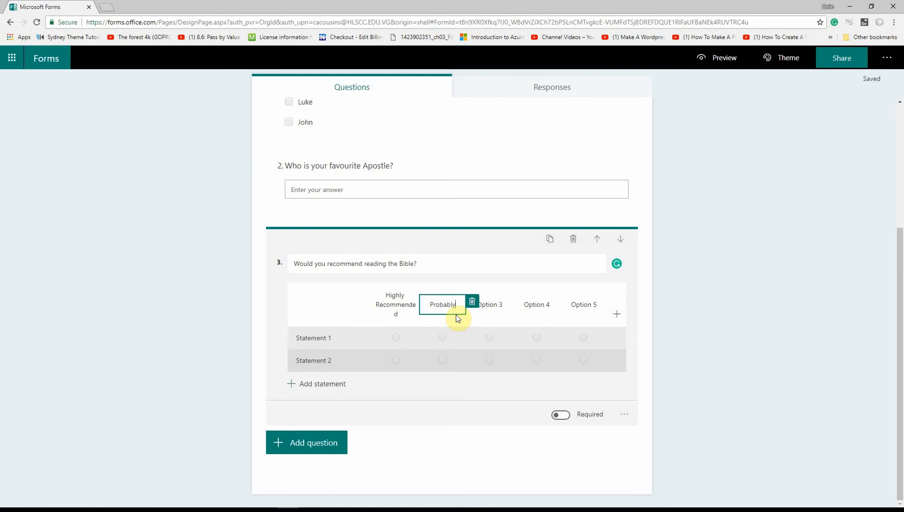
click(489, 304)
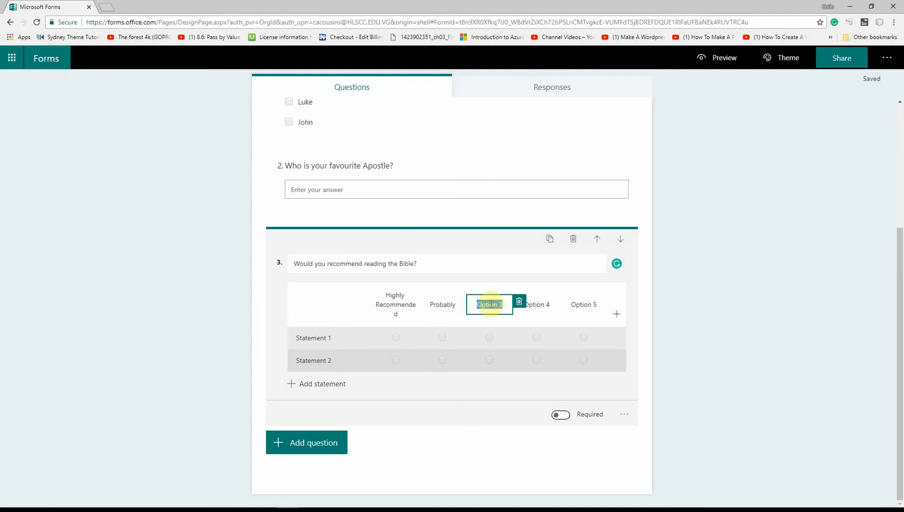
text(No)
click(634, 302)
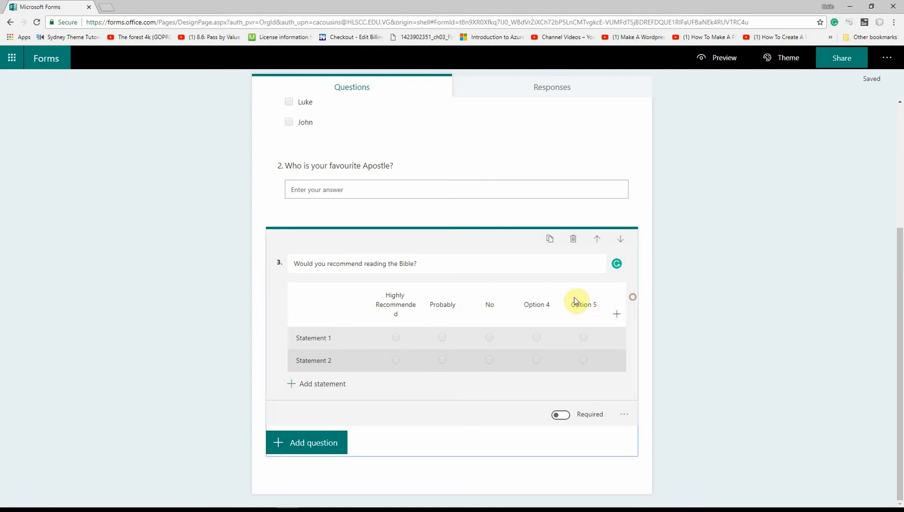
Delete the unused Option 4 and Option 5 columns from the Likert question.
click(535, 303)
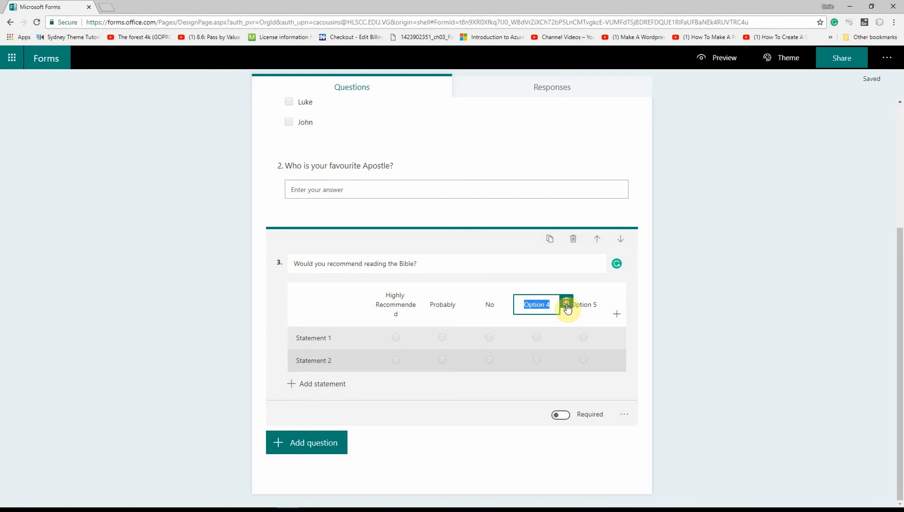
click(568, 308)
click(613, 308)
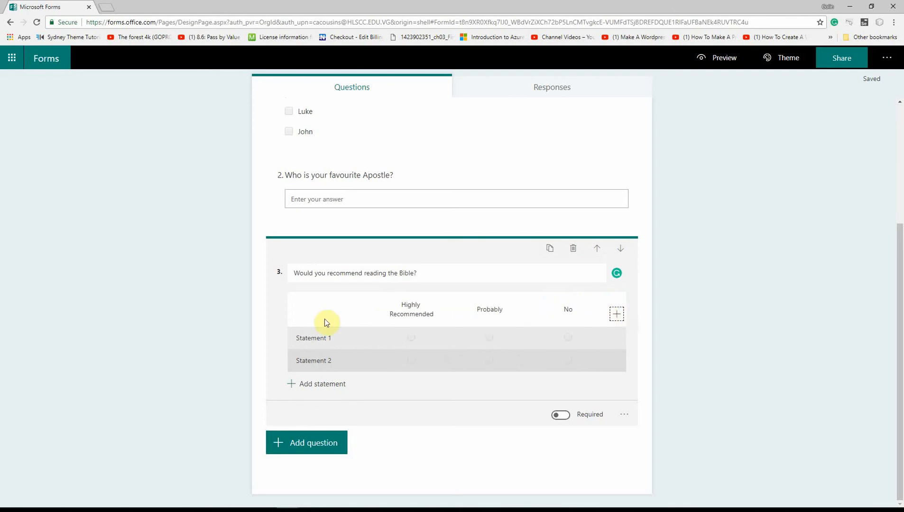
Set the two statements of the Likert question to "Gospel" and "Epistles".
click(325, 341)
click(325, 342)
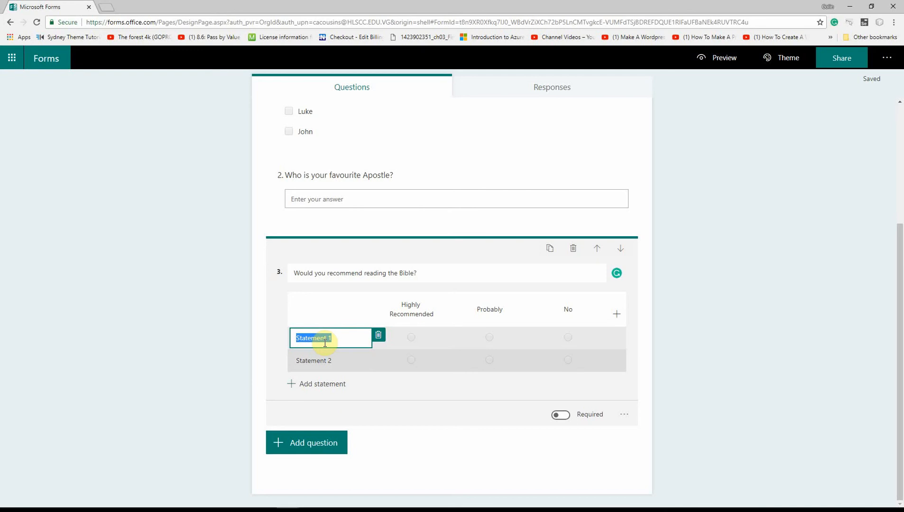
text(Gioo)
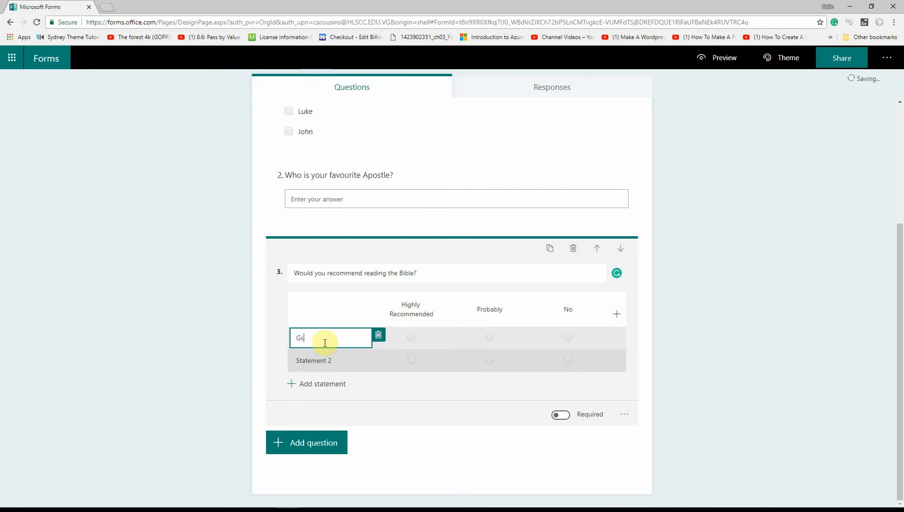
key(BackSpace)
text(ospel)
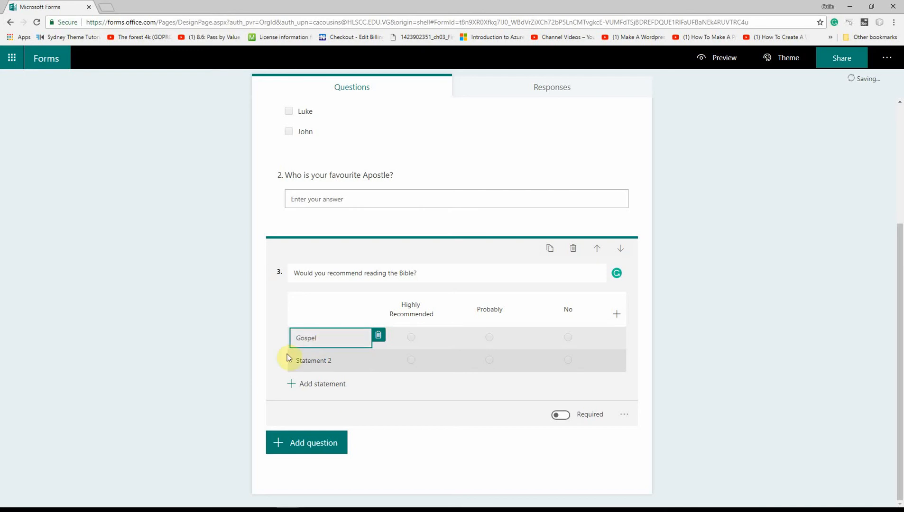
click(341, 360)
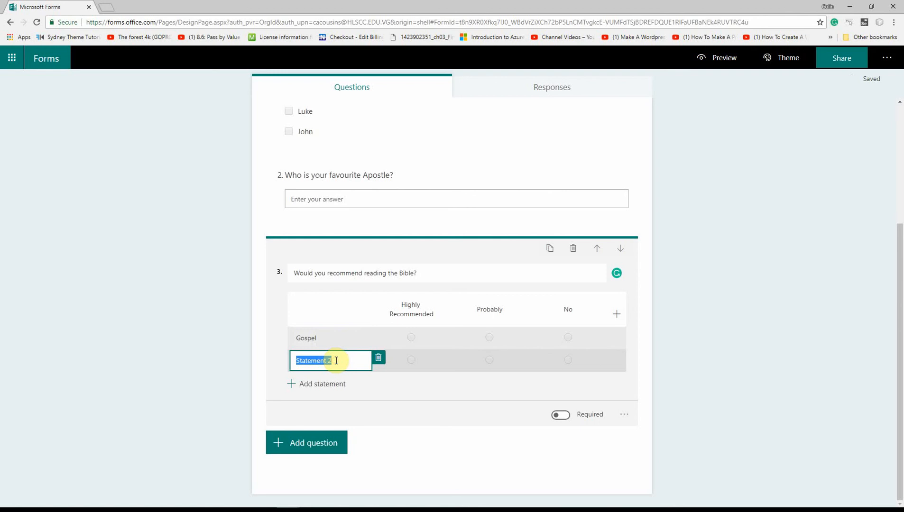
text(Epsi)
key(BackSpace)
text(istles)
Add a third statement, "Apocalypytic Books", to the Likert question.
click(338, 384)
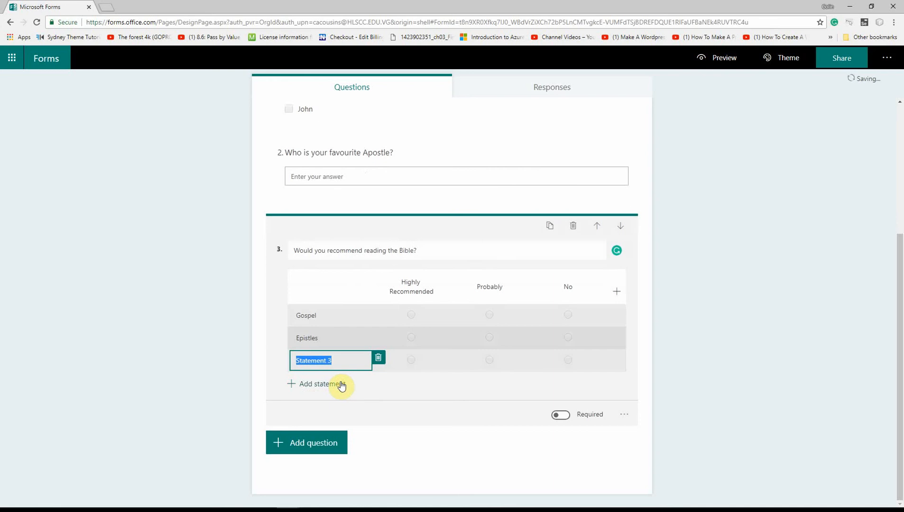
text(A)
text(po)
text(calyu)
text(ytic Books)
click(439, 361)
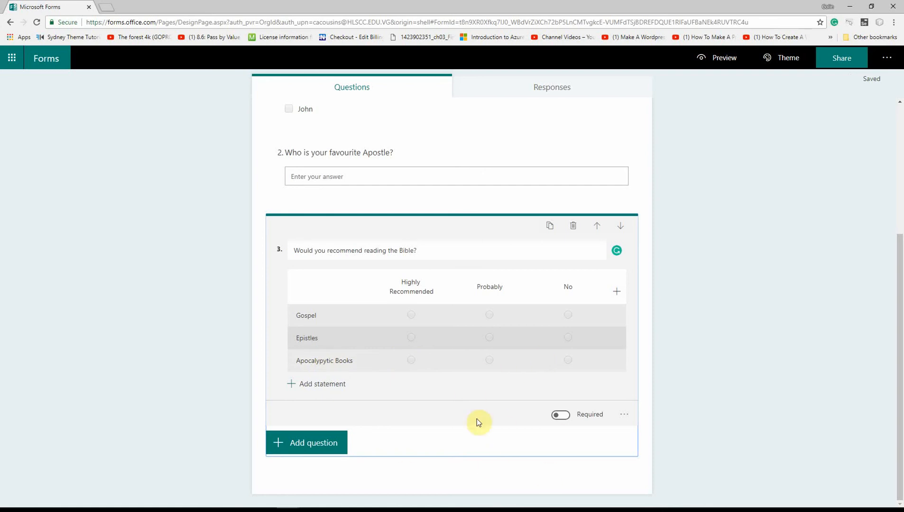
Try the cloudy hills, laboratory, City 1, teal and purple themes on the form, and view the custom theme choices.
scroll(474, 407, up, 4)
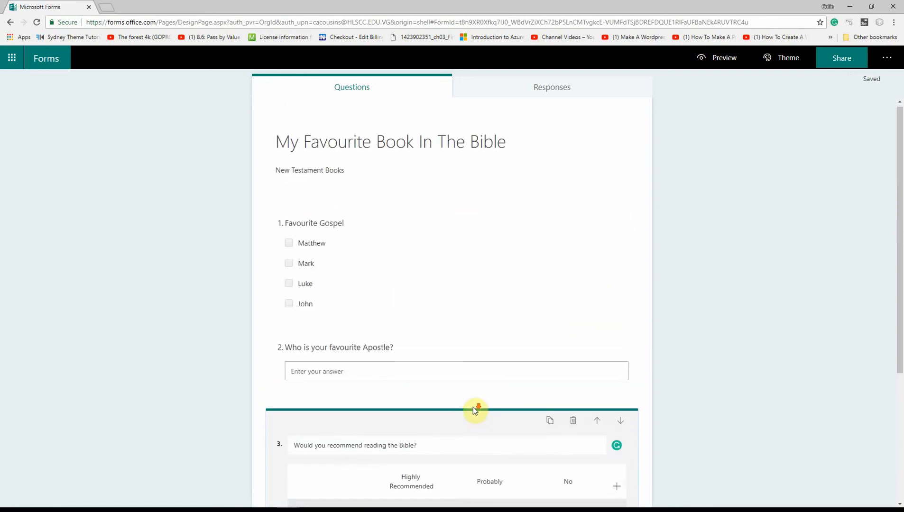
scroll(473, 407, down, 4)
scroll(473, 406, up, 4)
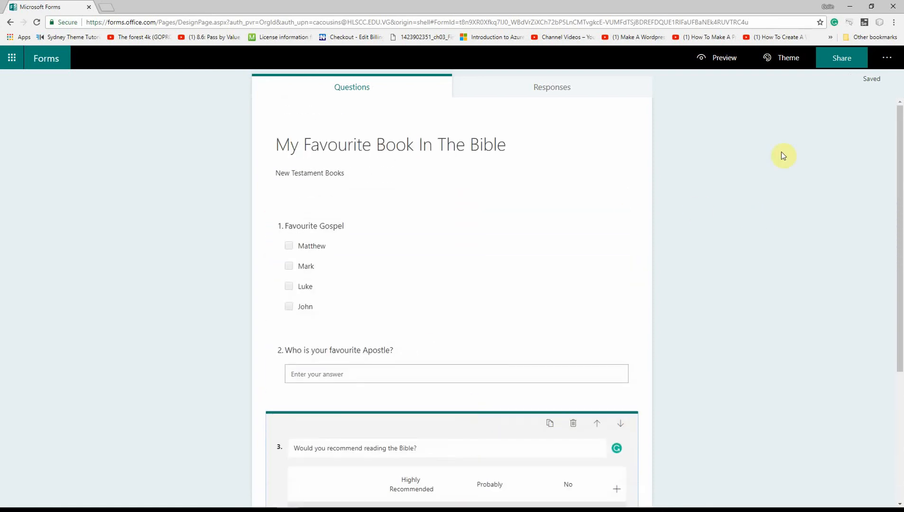
click(788, 60)
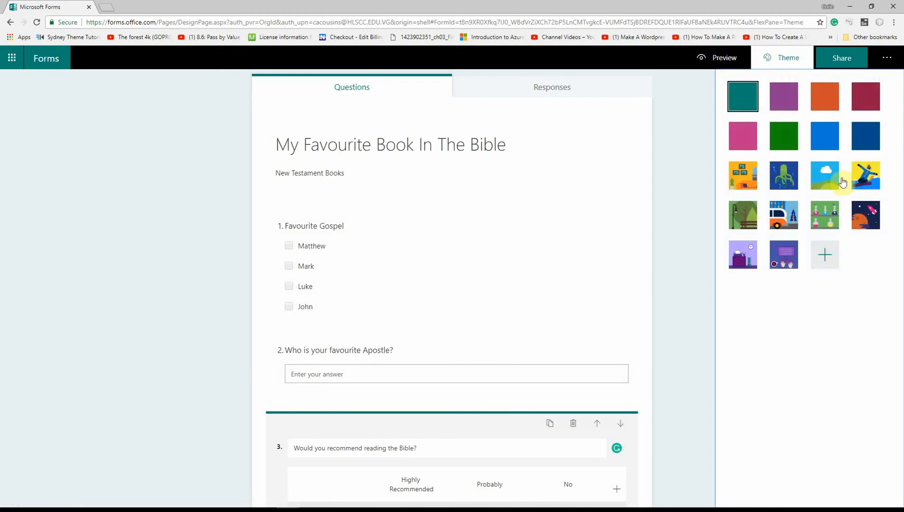
click(828, 179)
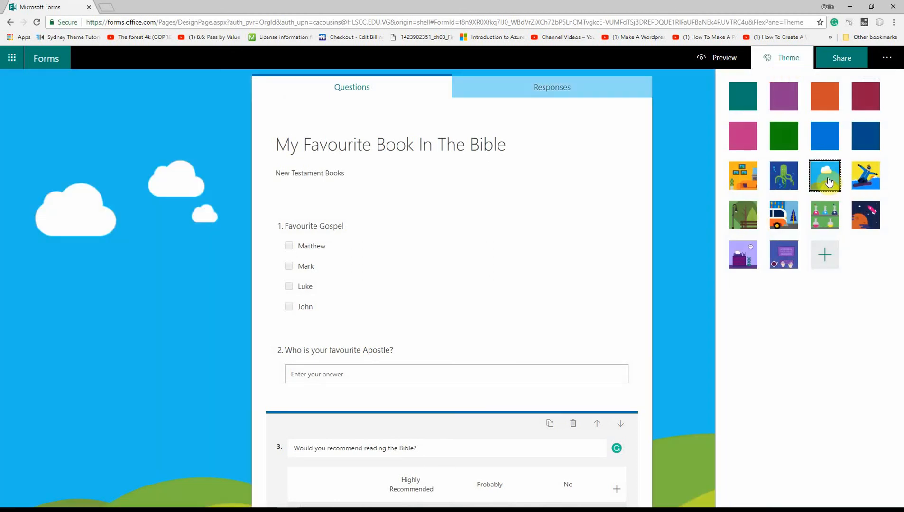
click(829, 223)
click(747, 218)
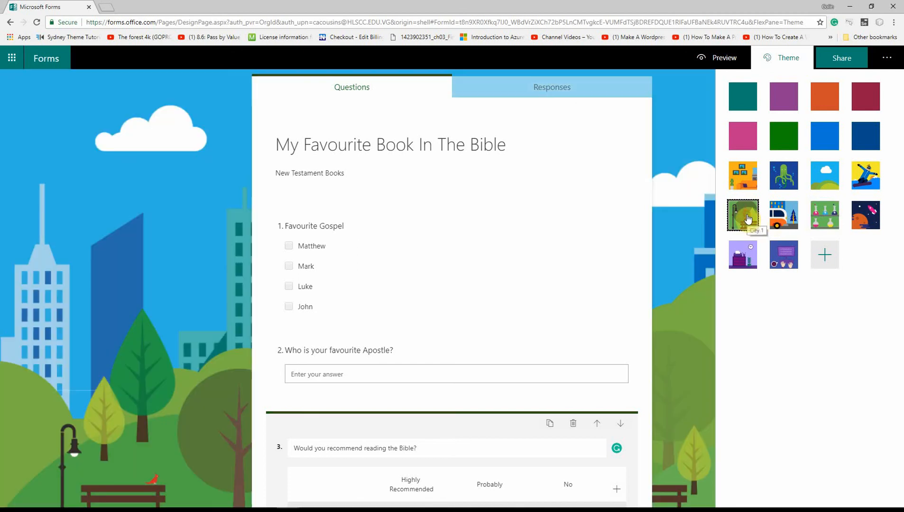
click(749, 104)
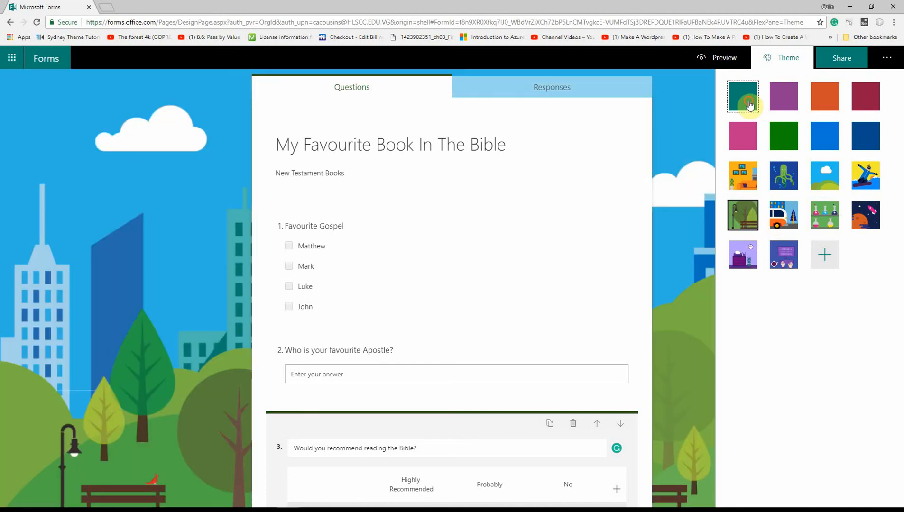
click(783, 98)
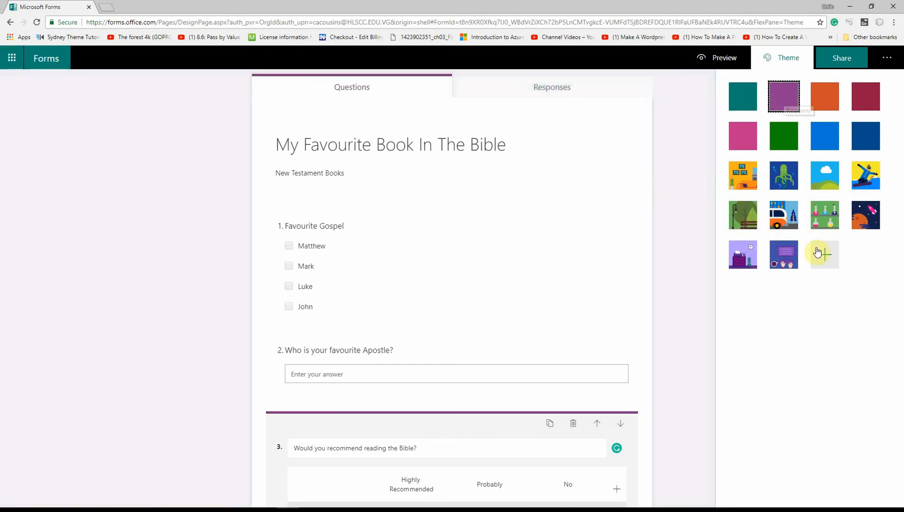
click(825, 255)
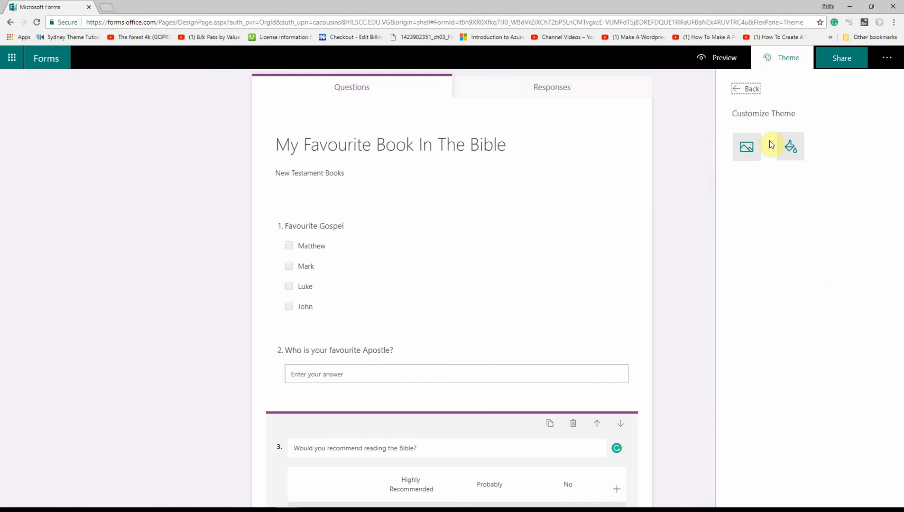
click(732, 88)
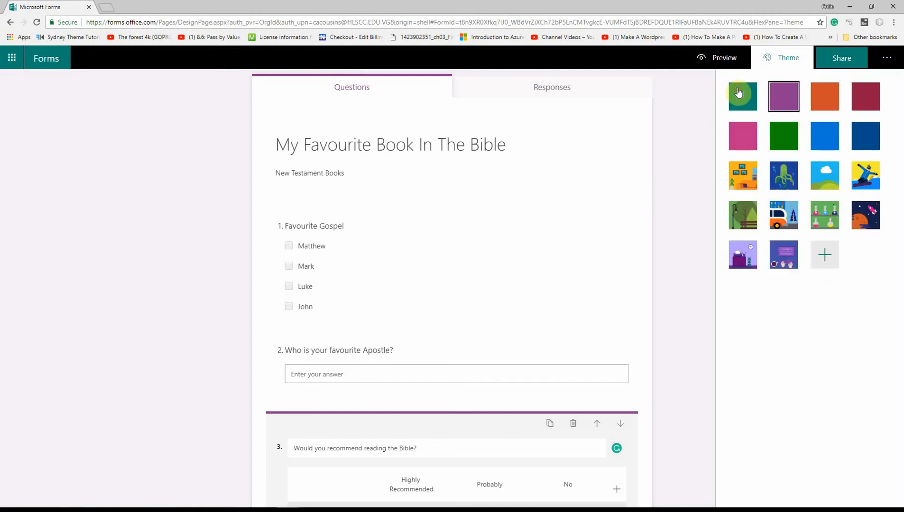
Try the space, cloudy hills and dark blue themes, and apply the plain orange theme to the form.
click(877, 221)
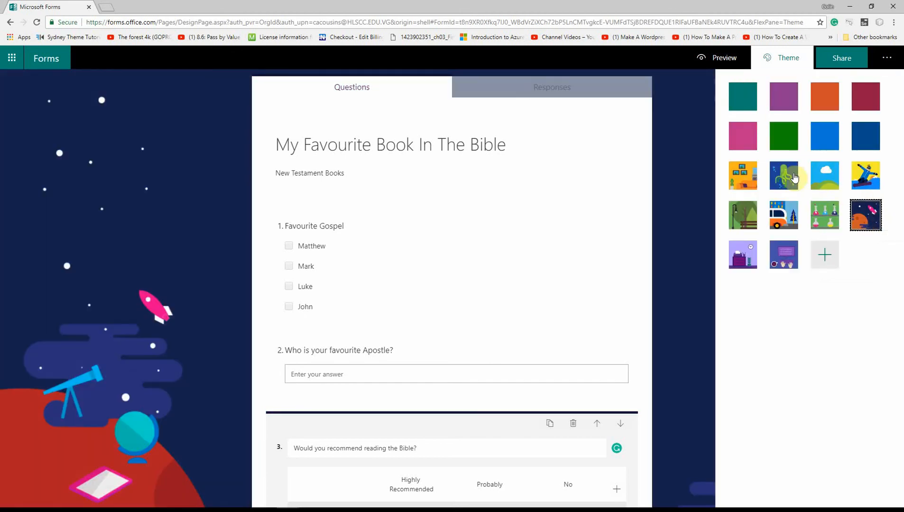
click(824, 176)
click(864, 139)
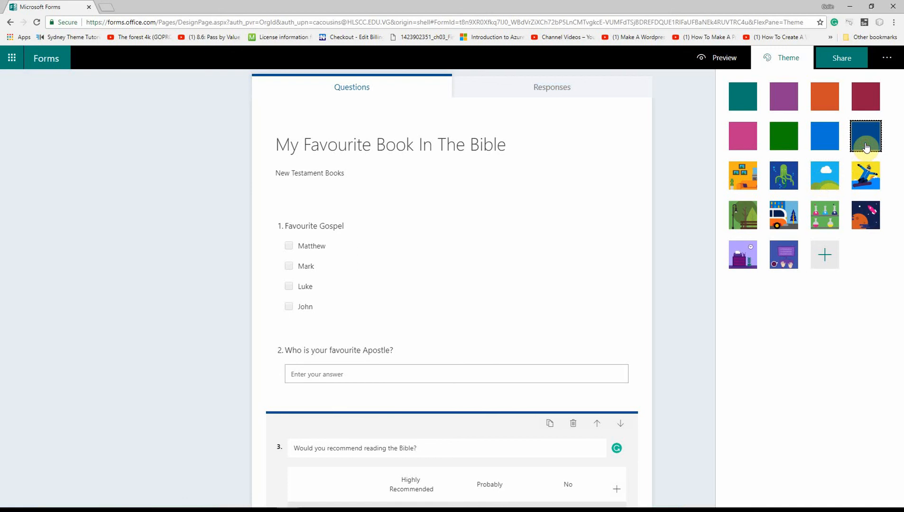
click(832, 105)
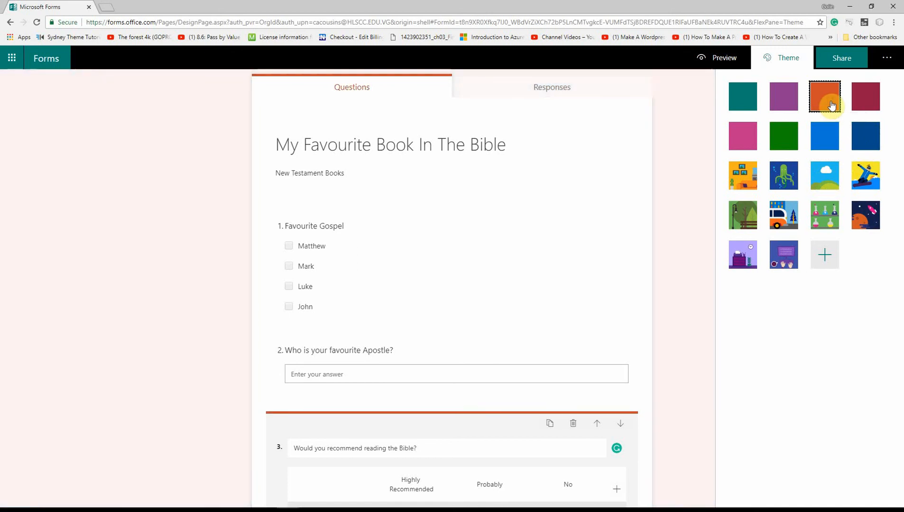
Apply the plain teal theme to the form and close the theme choices.
click(748, 106)
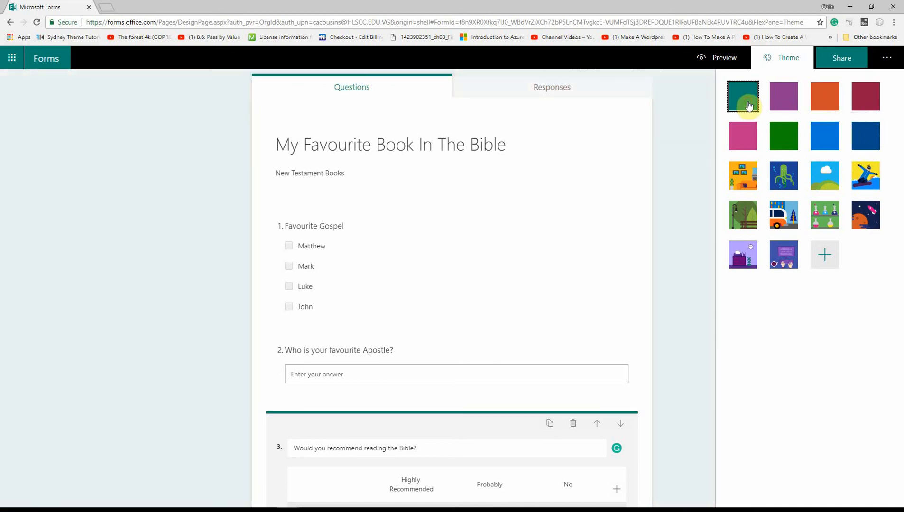
click(703, 243)
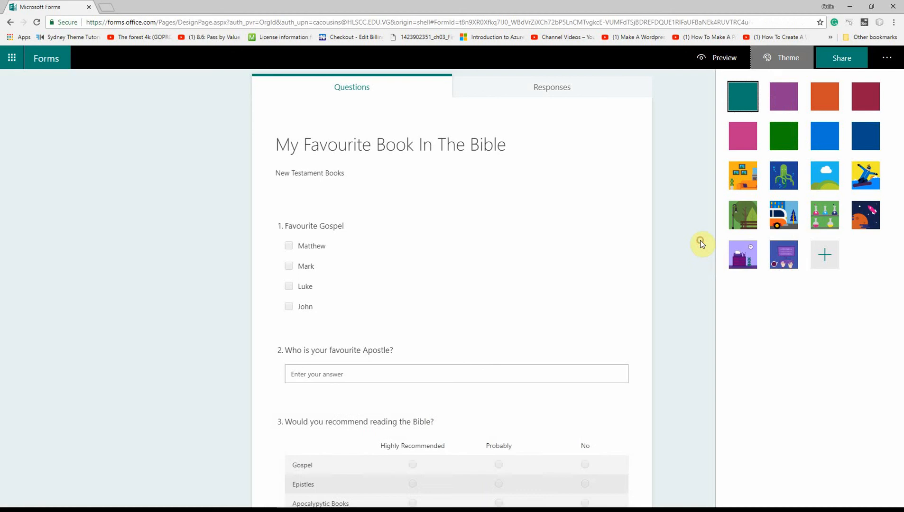
scroll(574, 252, down, 1)
scroll(575, 252, up, 1)
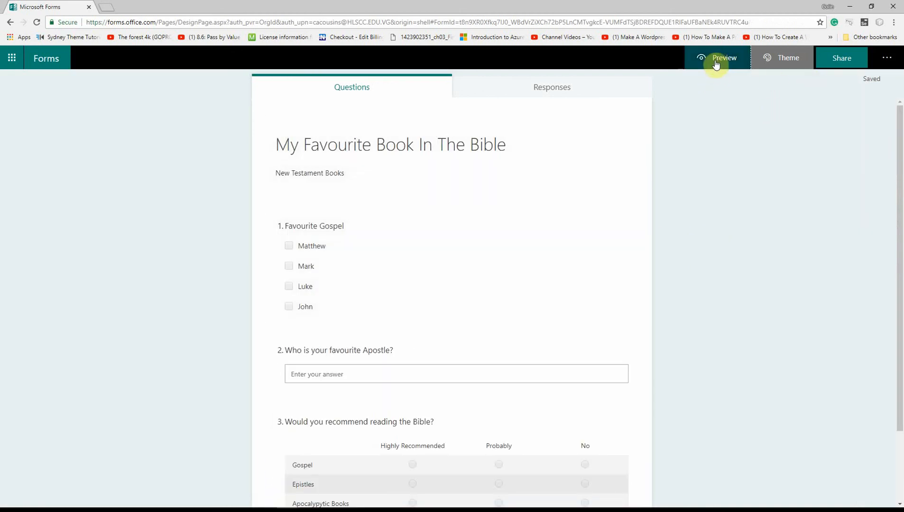
Preview the whole form in the computer and mobile layouts, and return to the question editor.
click(714, 57)
scroll(466, 139, down, 3)
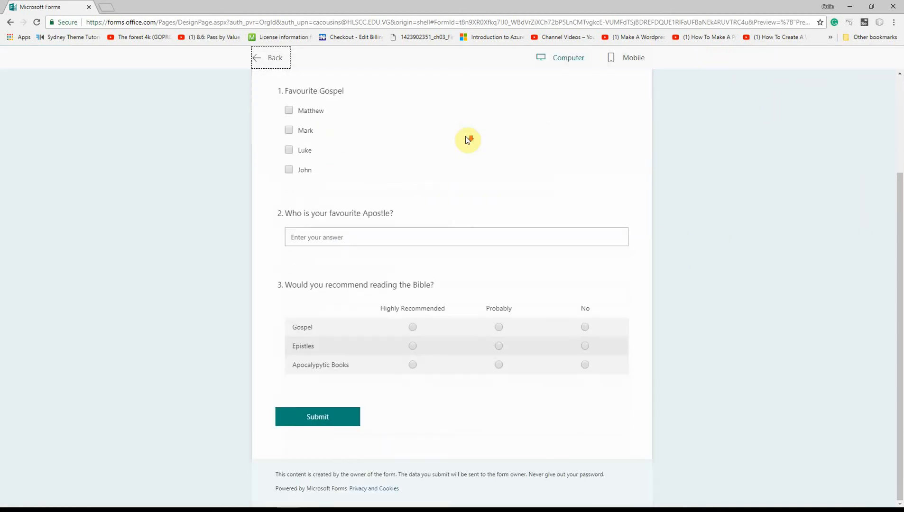
scroll(363, 312, up, 3)
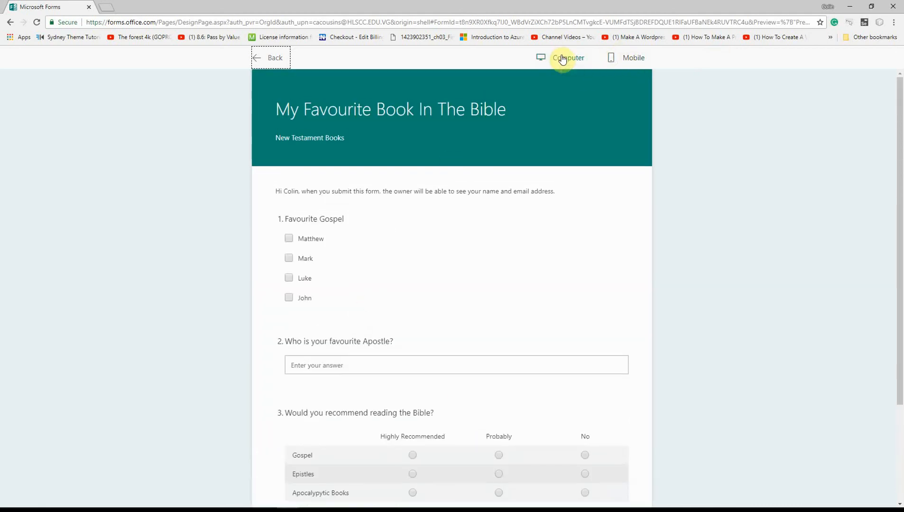
click(634, 58)
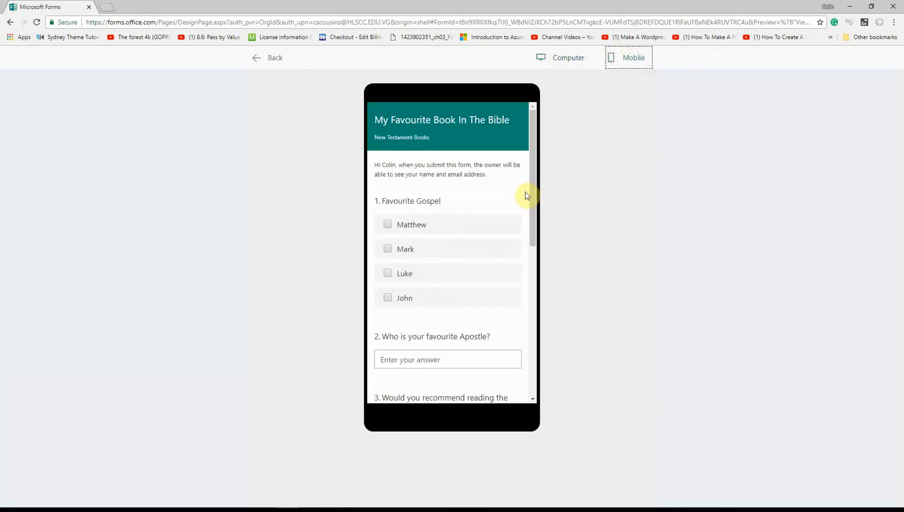
drag(531, 189, 559, 101)
click(557, 62)
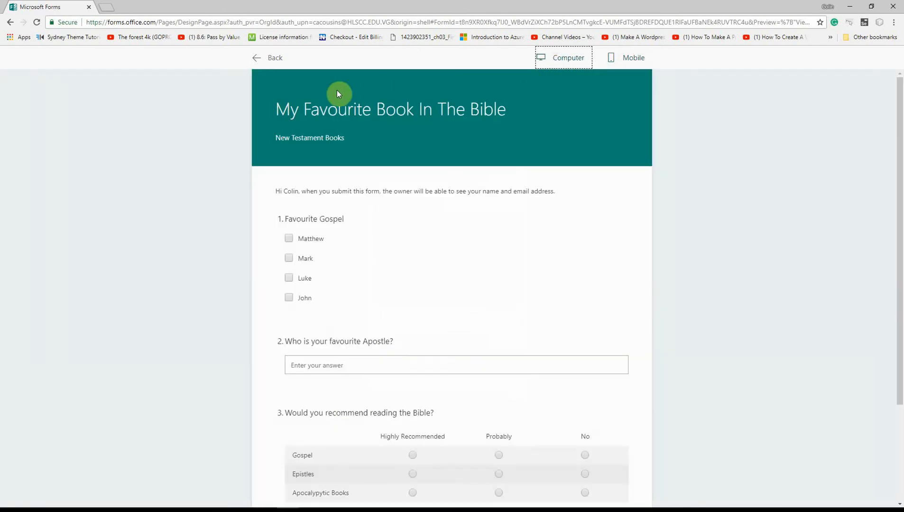
click(254, 56)
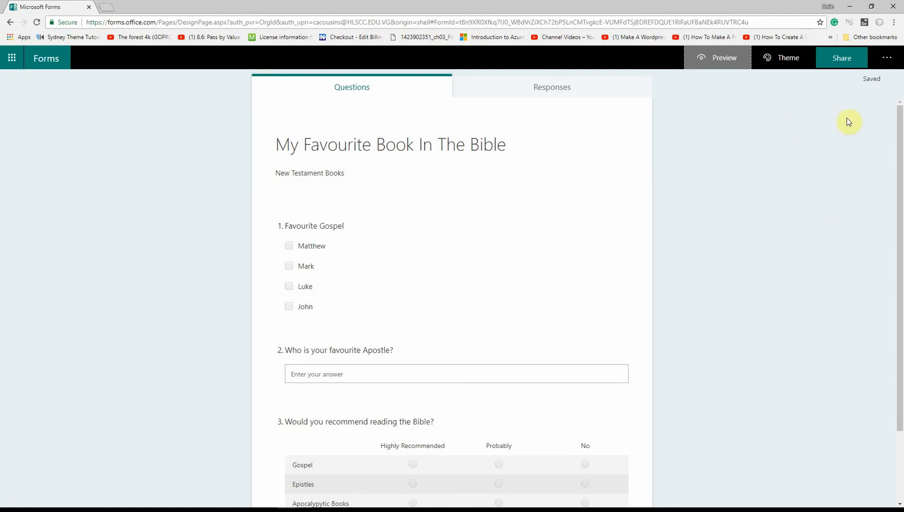
Examine the form's sharing options and its settings for who can respond, response options and notifications.
click(850, 59)
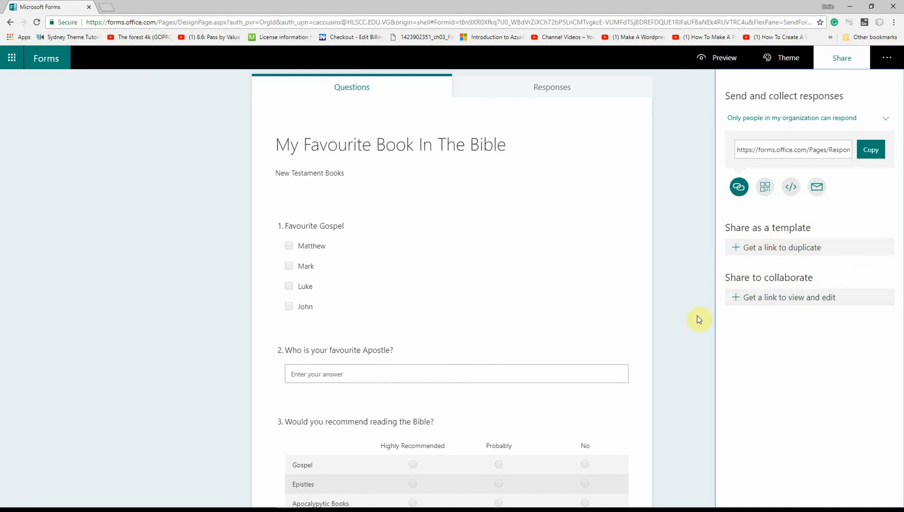
click(673, 311)
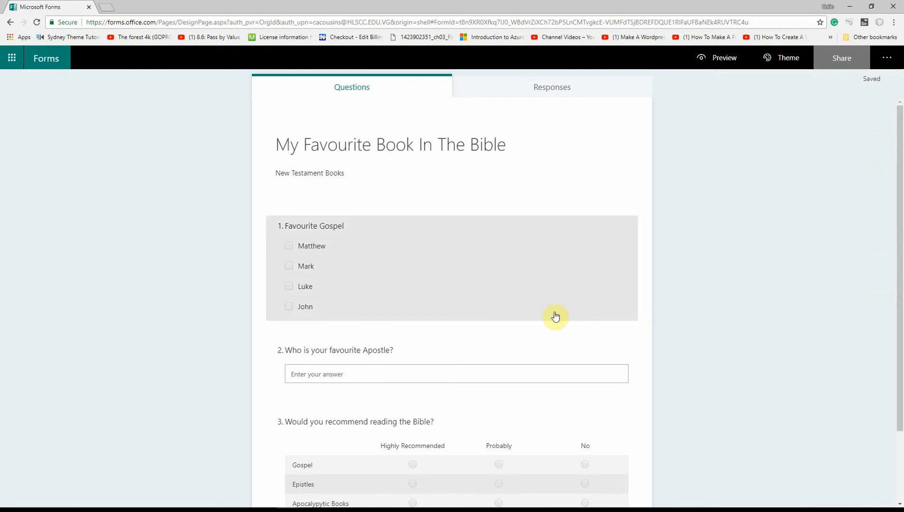
scroll(555, 316, down, 2)
scroll(556, 315, up, 2)
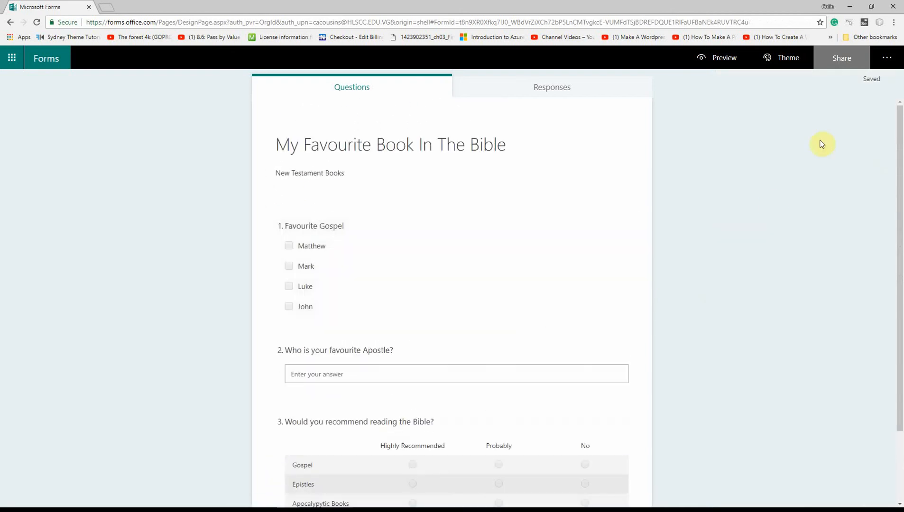
click(888, 59)
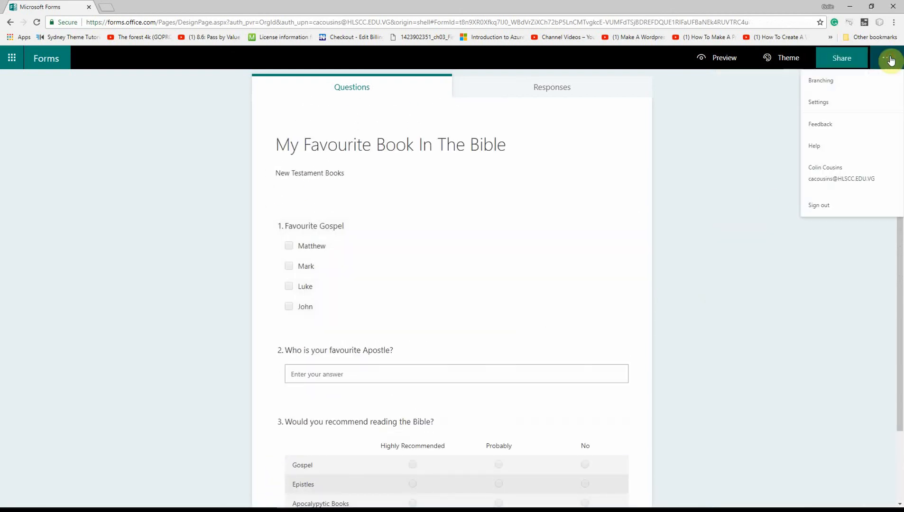
click(838, 106)
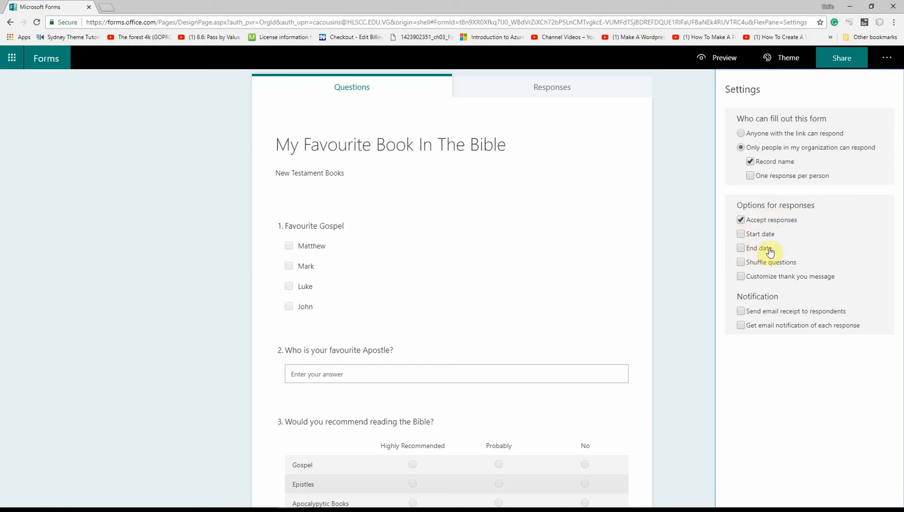
click(686, 236)
scroll(689, 236, down, 2)
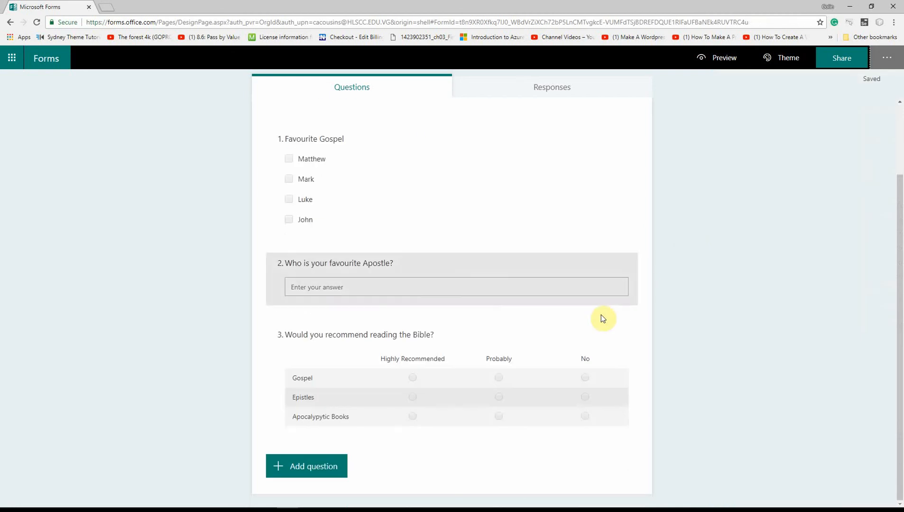
scroll(662, 308, up, 2)
Preview the form, choose Matthew and Mark as favourite Gospels, and answer "Peter" as the favourite Apostle.
click(718, 58)
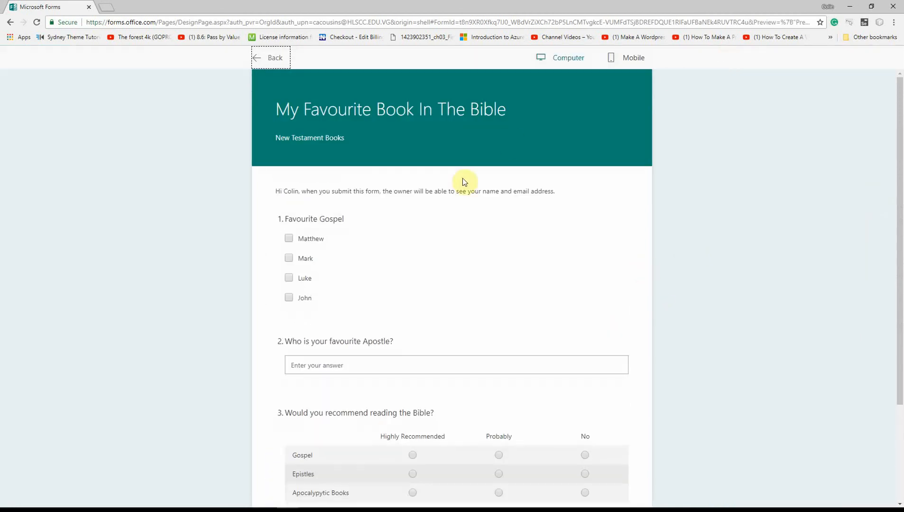
click(291, 238)
click(289, 258)
scroll(385, 271, down, 2)
click(375, 277)
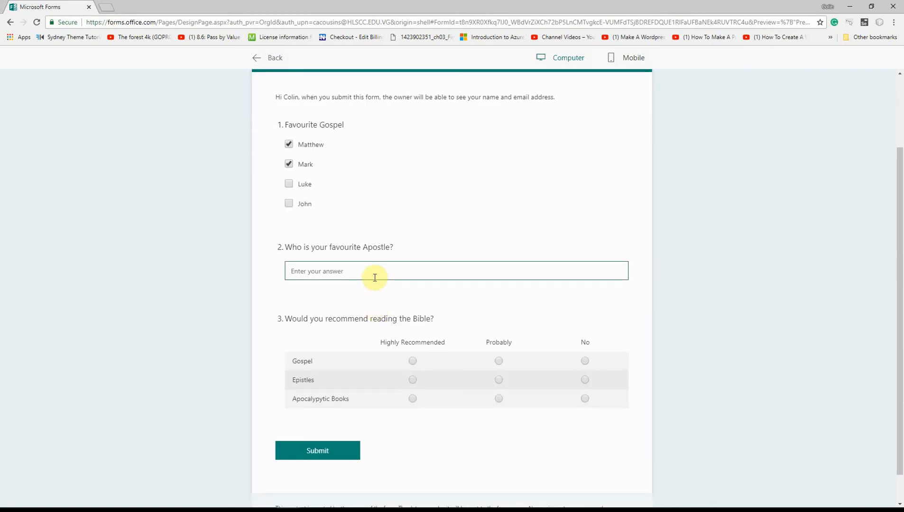
text(Peter)
Rate Gospel, Epistles and Apocalypytic Books as Highly Recommended, and submit the response.
click(413, 361)
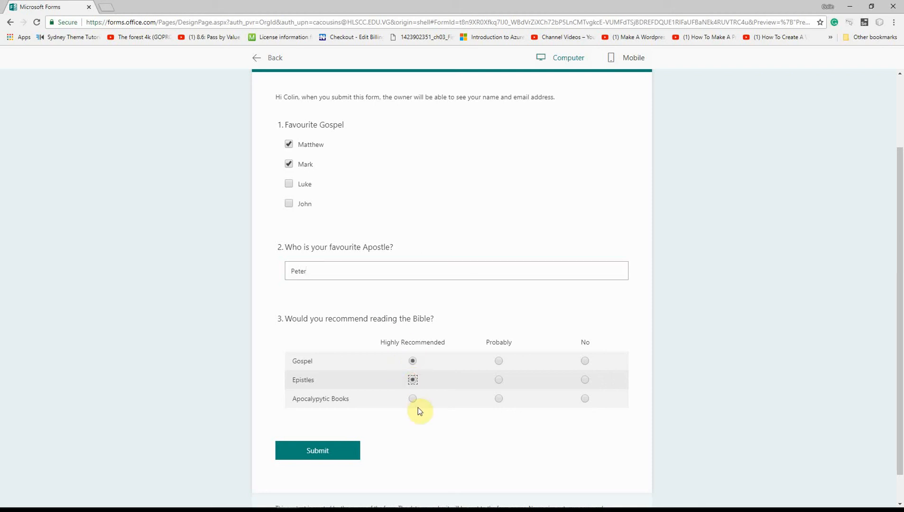
click(413, 400)
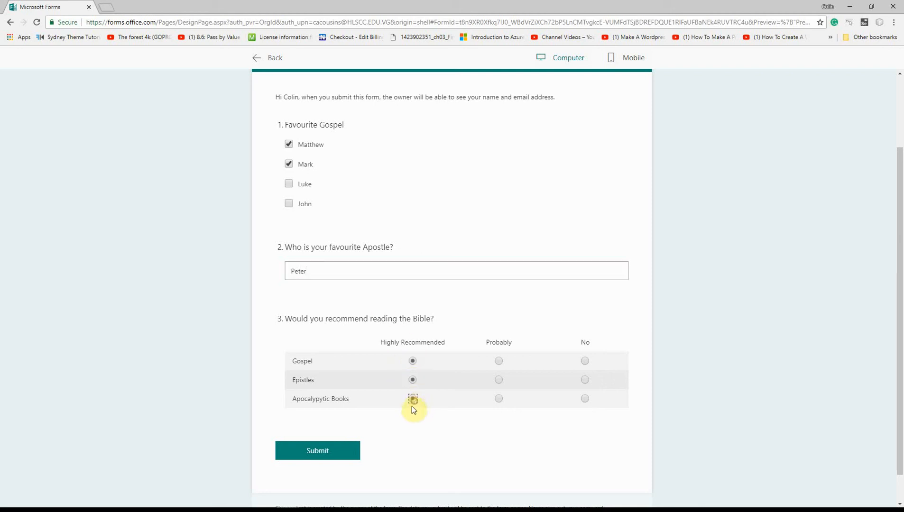
click(331, 455)
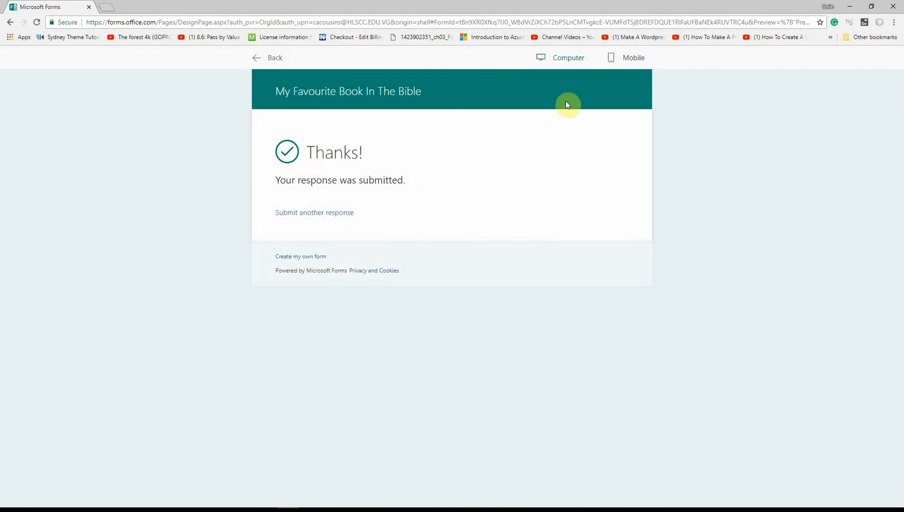
click(562, 59)
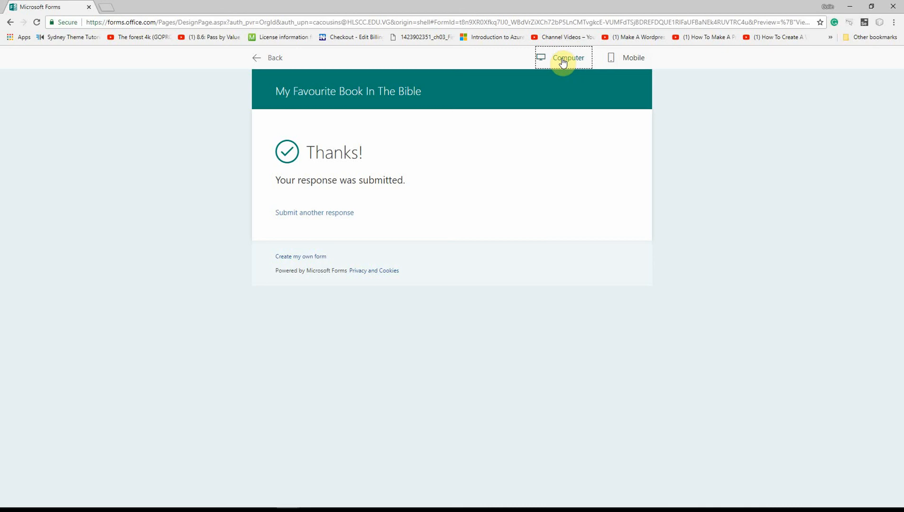